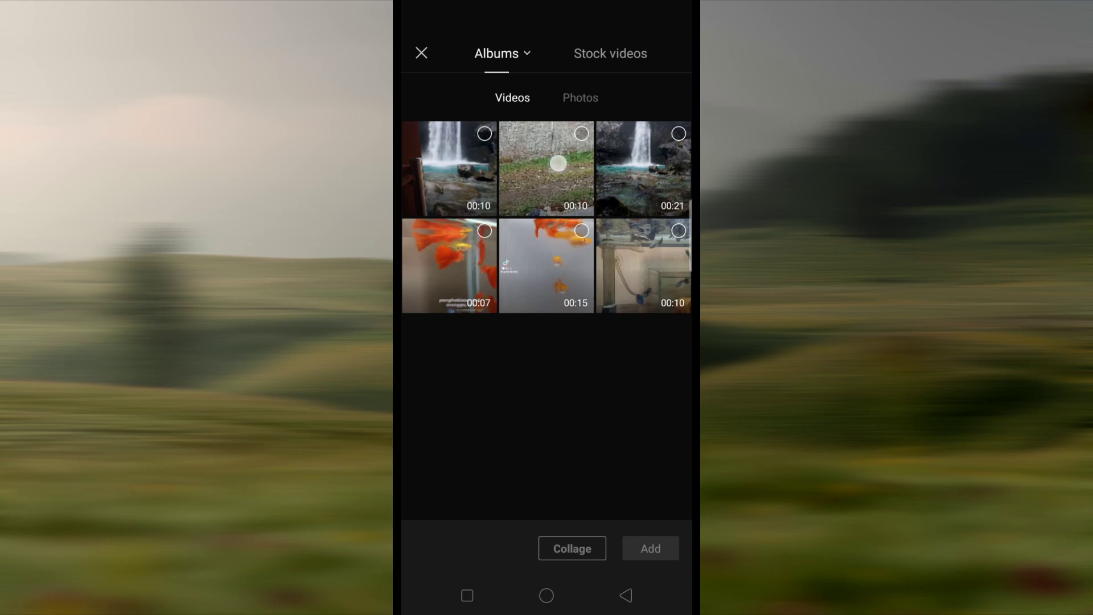
# - Add the door-opening video to the project and cut it at 00:04
pyautogui.click(558, 164)
pyautogui.click(671, 52)
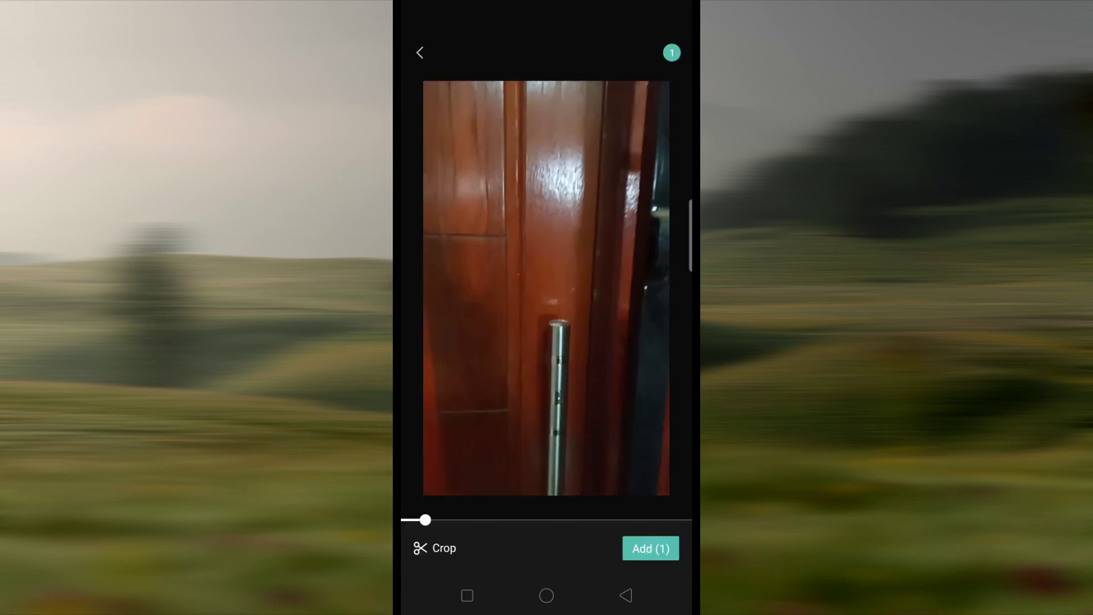
pyautogui.click(650, 548)
pyautogui.moveTo(1024, 380); pyautogui.dragTo(808, 376)
pyautogui.click(426, 512)
pyautogui.click(501, 512)
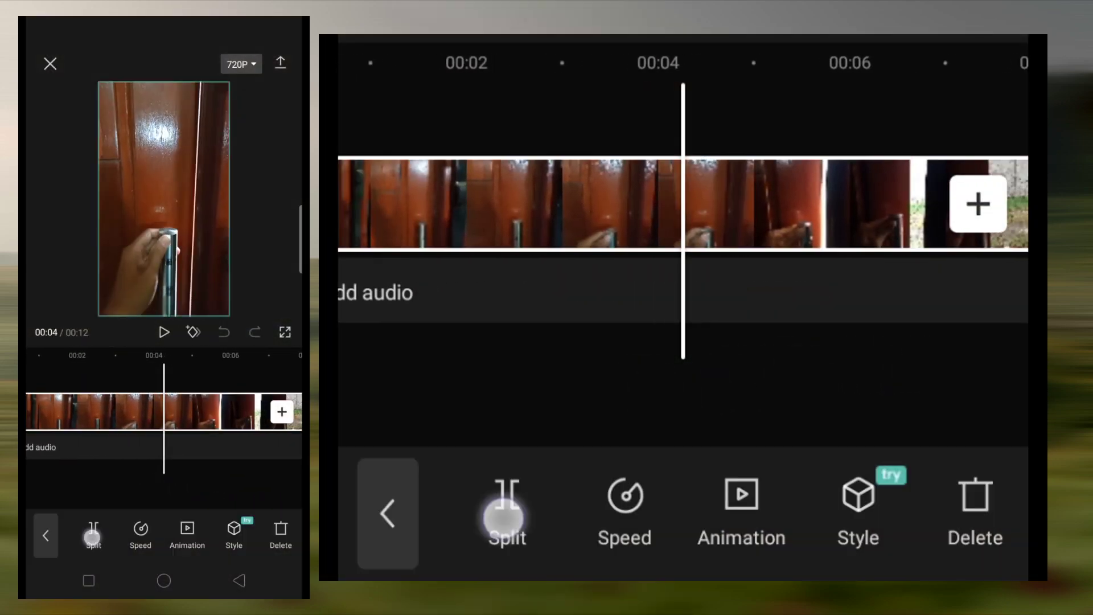
# - Move the door clip's second part onto an overlay track and delete the placeholder ending clip
pyautogui.moveTo(1002, 532); pyautogui.dragTo(851, 529)
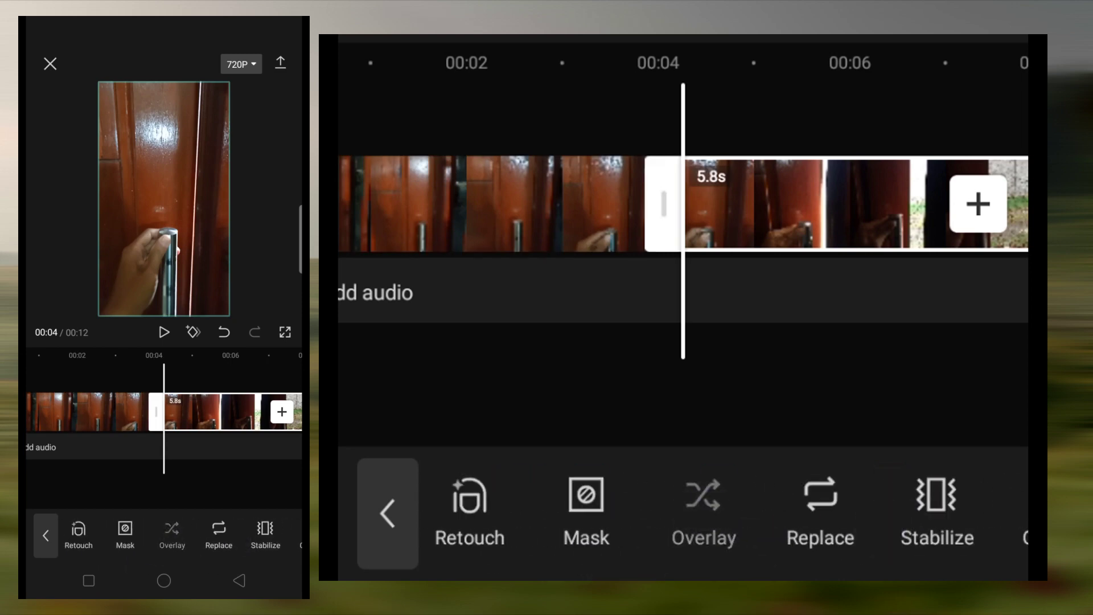
pyautogui.click(706, 503)
pyautogui.click(771, 166)
pyautogui.click(977, 499)
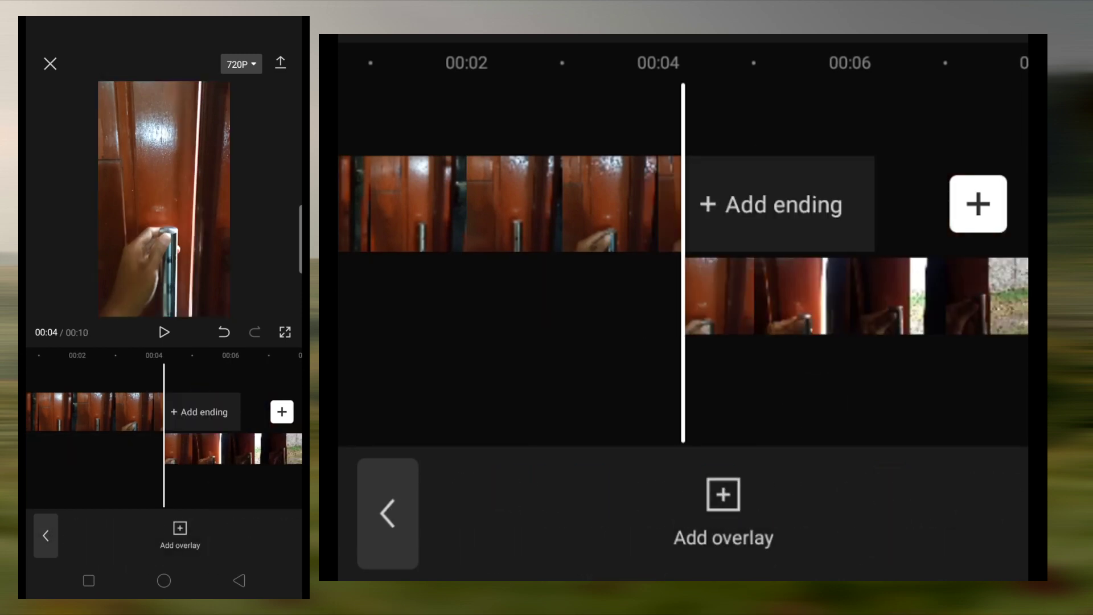
# - Add the 00:21 waterfall video after the first part of the door clip
pyautogui.click(978, 204)
pyautogui.click(289, 142)
pyautogui.click(930, 514)
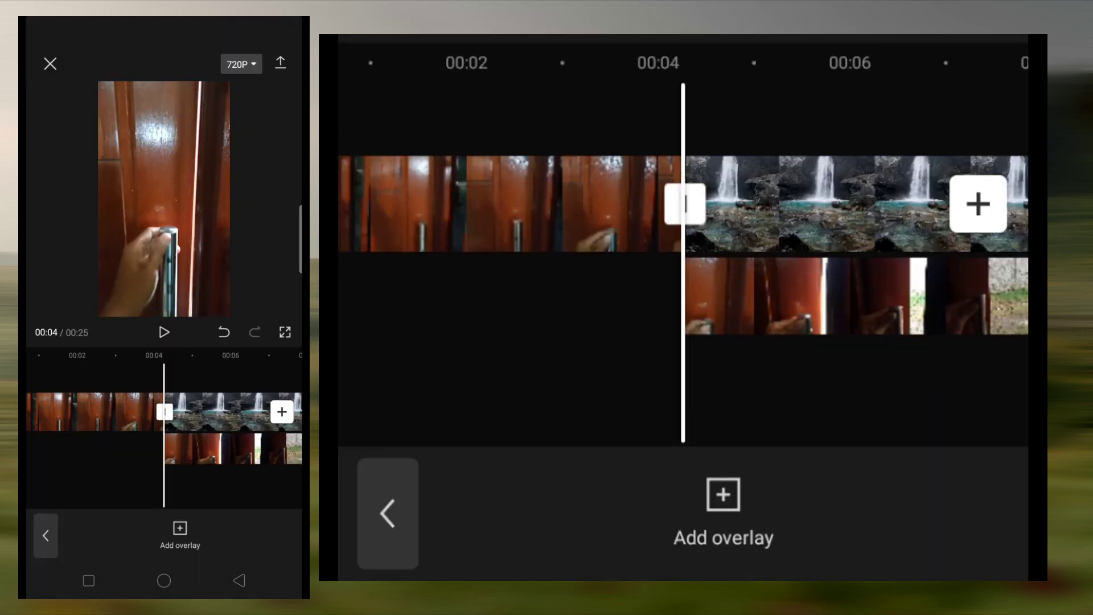
# - Check the door overlay's options, then adjust the waterfall clip's scale in the preview
pyautogui.click(853, 296)
pyautogui.click(886, 385)
pyautogui.click(853, 296)
pyautogui.moveTo(848, 563); pyautogui.dragTo(615, 564)
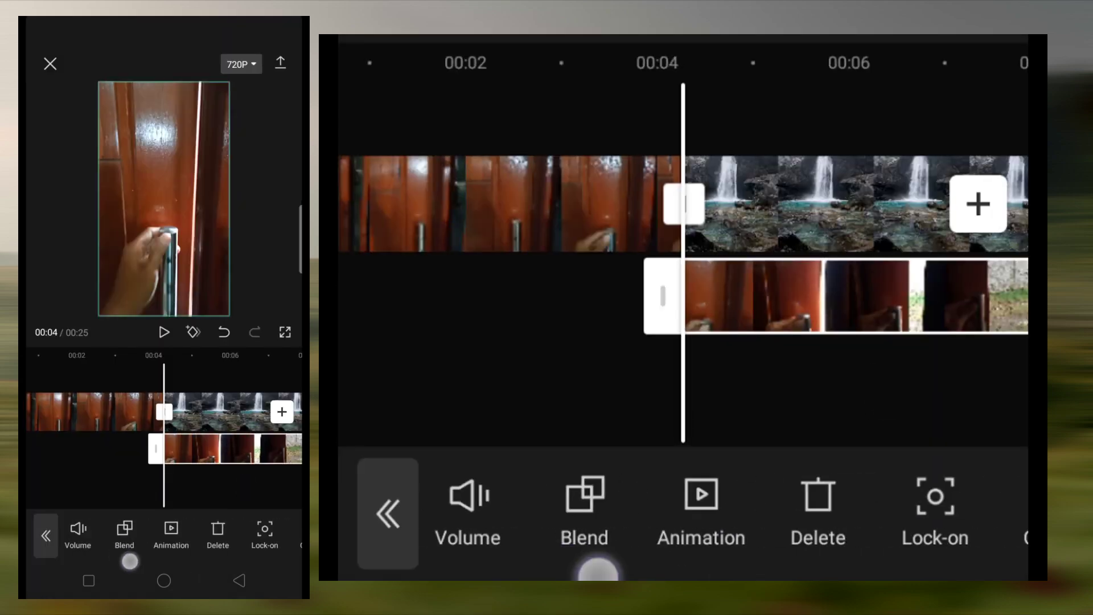
pyautogui.click(825, 204)
pyautogui.moveTo(215, 273); pyautogui.dragTo(245, 300)
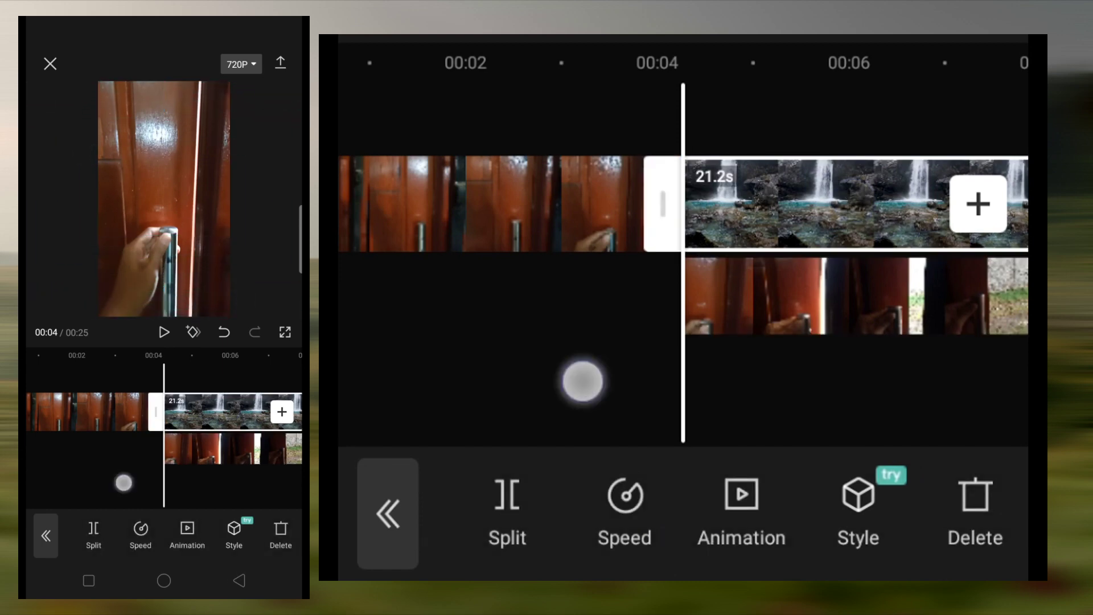
# - Apply an inverted Filmstrip mask to the door overlay clip
pyautogui.click(861, 391)
pyautogui.click(776, 292)
pyautogui.moveTo(797, 552); pyautogui.dragTo(600, 555)
pyautogui.click(896, 486)
pyautogui.moveTo(896, 486); pyautogui.dragTo(597, 554)
pyautogui.click(734, 492)
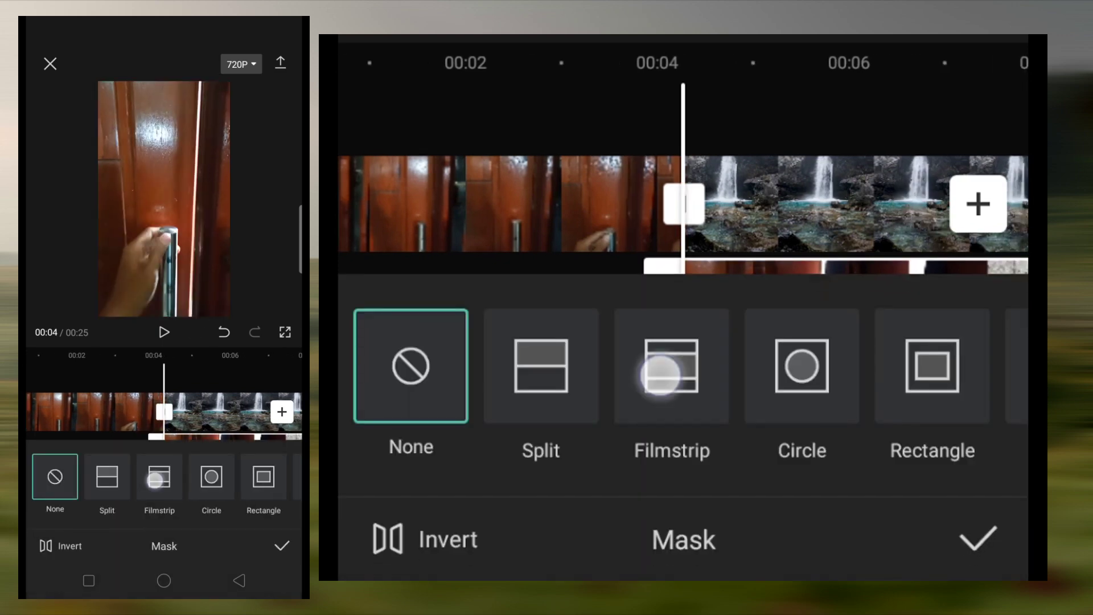
pyautogui.click(671, 366)
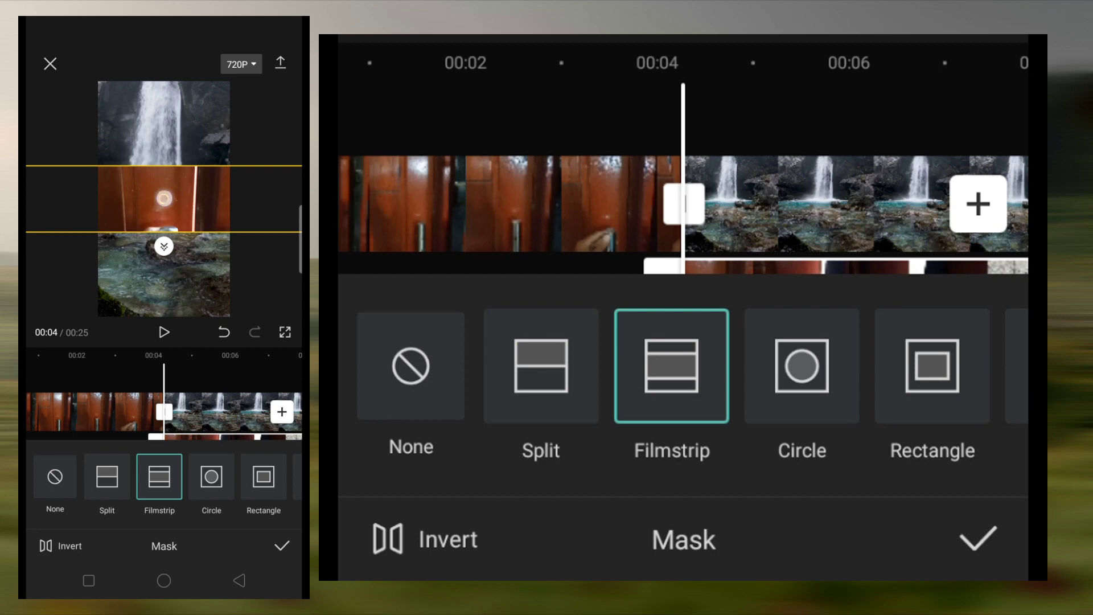
pyautogui.click(424, 539)
# - Rotate the mask to about 95° and align its line with the door's edge
pyautogui.moveTo(274, 204); pyautogui.dragTo(176, 271)
pyautogui.moveTo(164, 199); pyautogui.dragTo(196, 203)
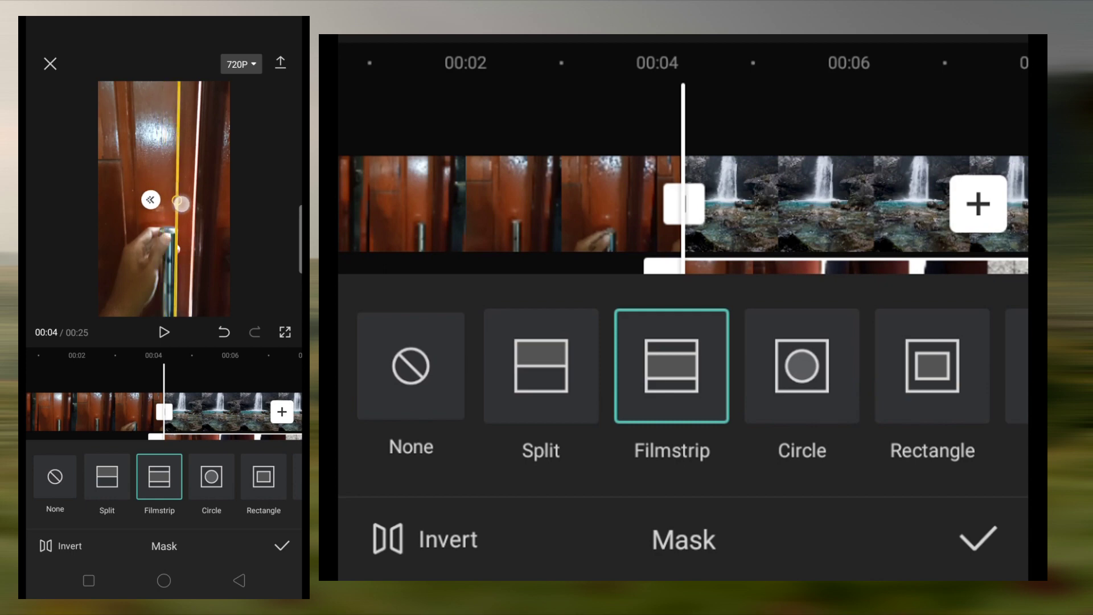
pyautogui.moveTo(219, 267); pyautogui.dragTo(222, 266)
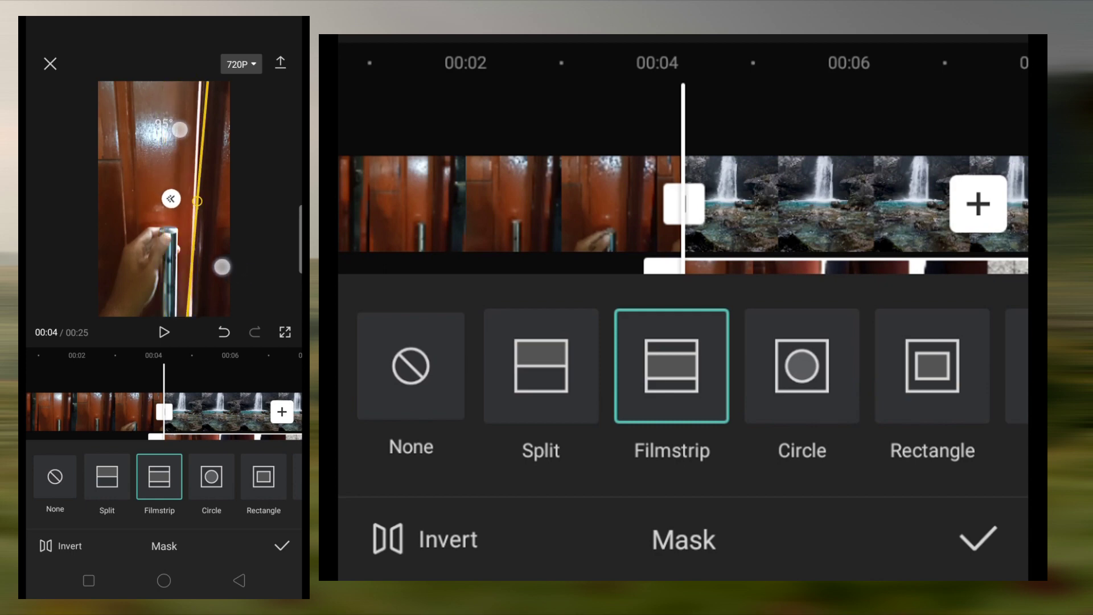
pyautogui.moveTo(201, 202); pyautogui.dragTo(203, 212)
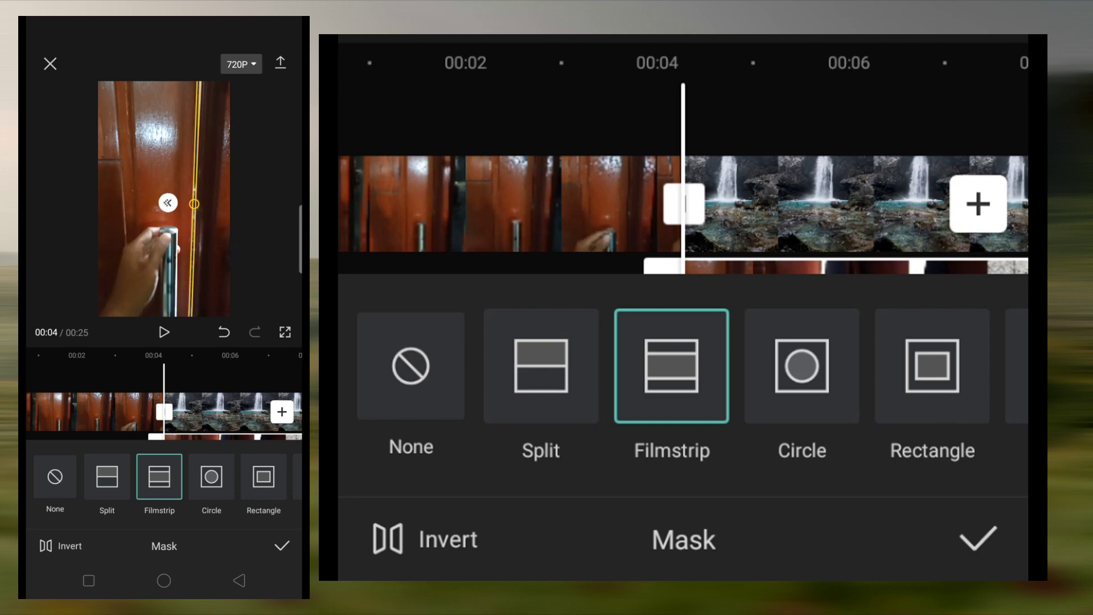
pyautogui.click(977, 541)
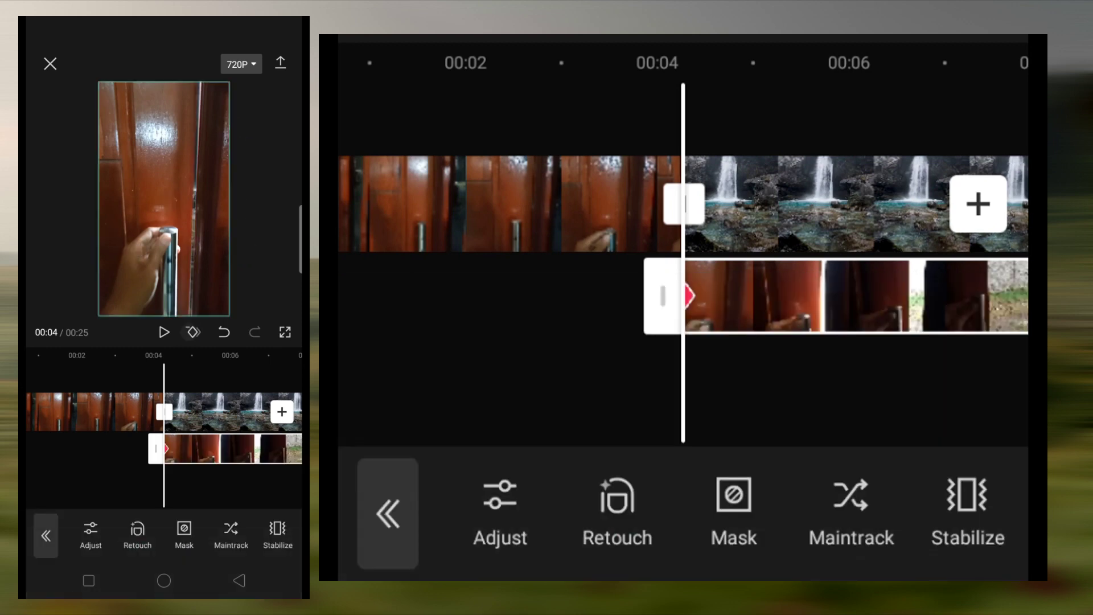
# - Reselect the door overlay and widen the filmstrip mask band slightly at a later frame
pyautogui.click(552, 344)
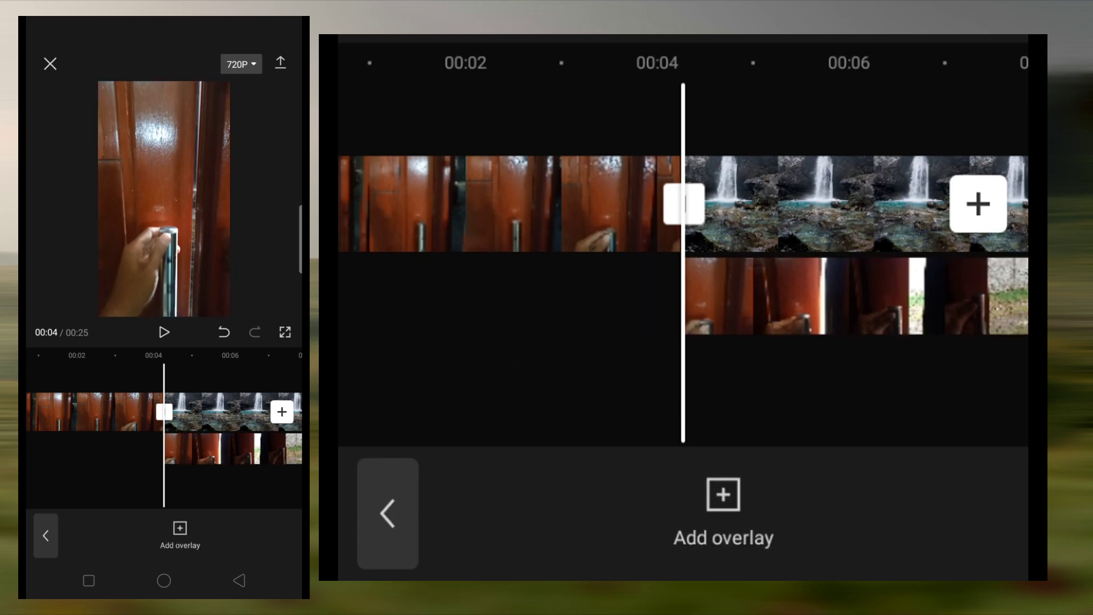
pyautogui.click(854, 296)
pyautogui.moveTo(528, 342)
pyautogui.mouseDown()
pyautogui.moveTo(507, 343)
pyautogui.moveTo(531, 354)
pyautogui.mouseUp()
pyautogui.moveTo(967, 540); pyautogui.dragTo(619, 543)
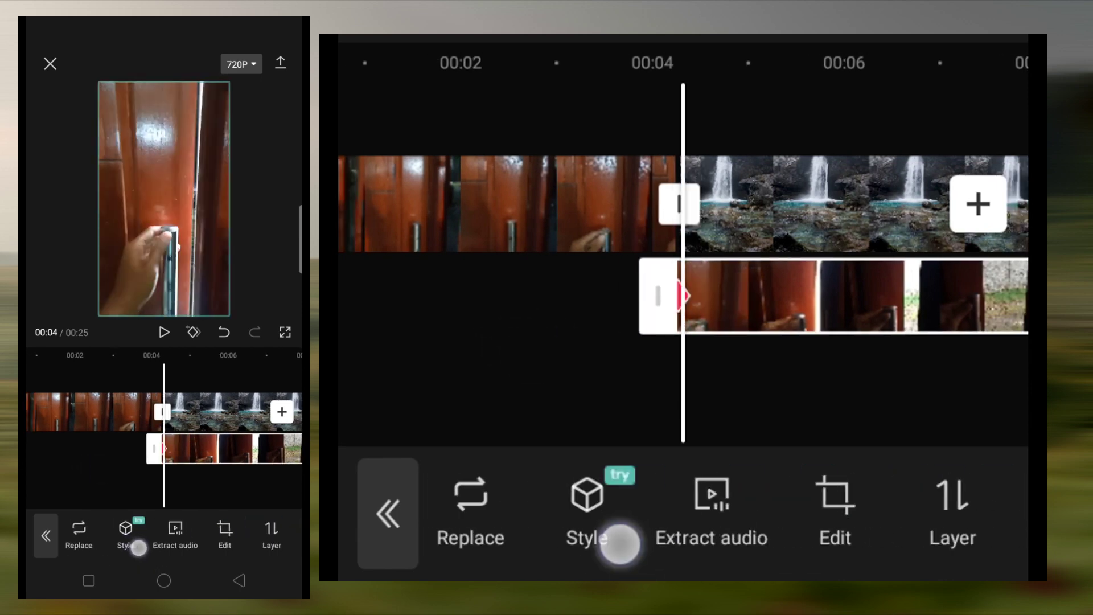
pyautogui.moveTo(898, 505); pyautogui.dragTo(603, 489)
pyautogui.click(748, 501)
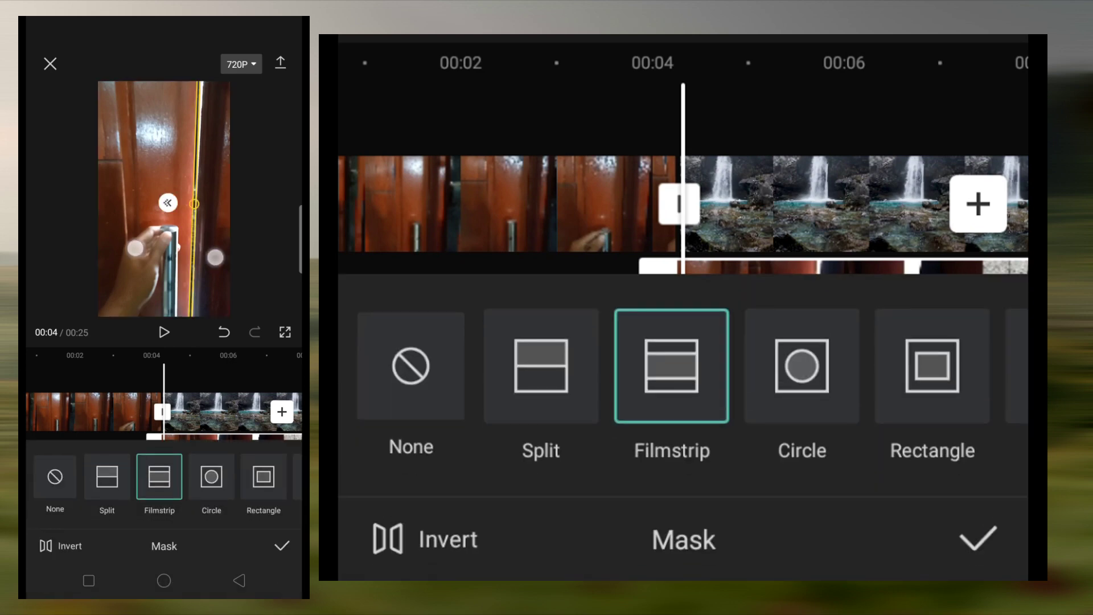
pyautogui.moveTo(232, 255)
pyautogui.mouseDown()
pyautogui.moveTo(265, 257)
pyautogui.moveTo(239, 249)
pyautogui.moveTo(237, 166)
pyautogui.mouseUp()
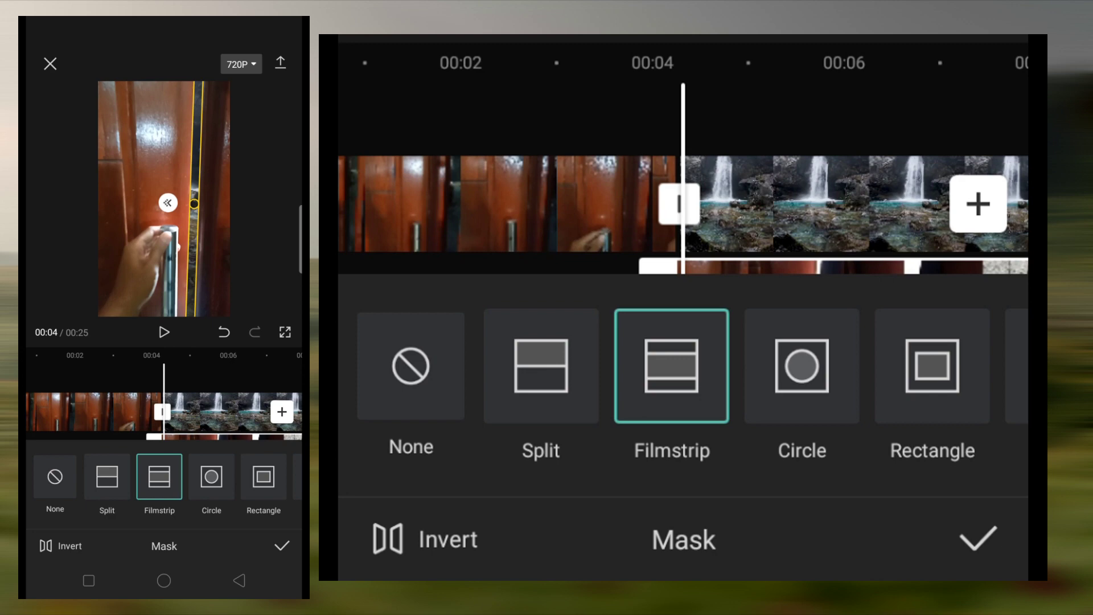
pyautogui.click(977, 539)
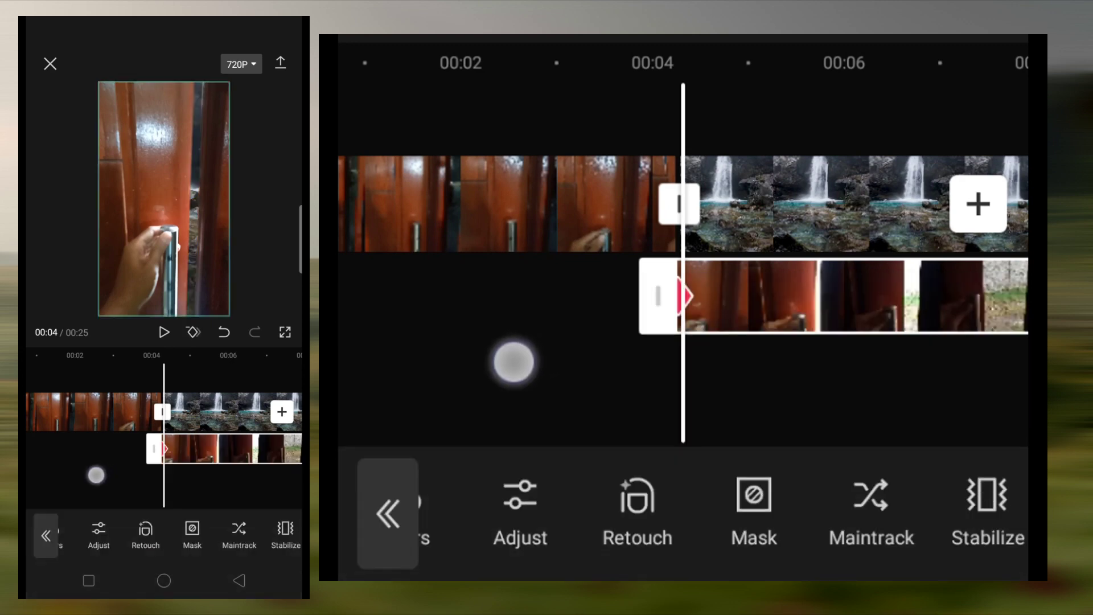
# - Add mask keyframes at two later playhead positions, repositioning the filmstrip line each time
pyautogui.moveTo(514, 362); pyautogui.dragTo(494, 362)
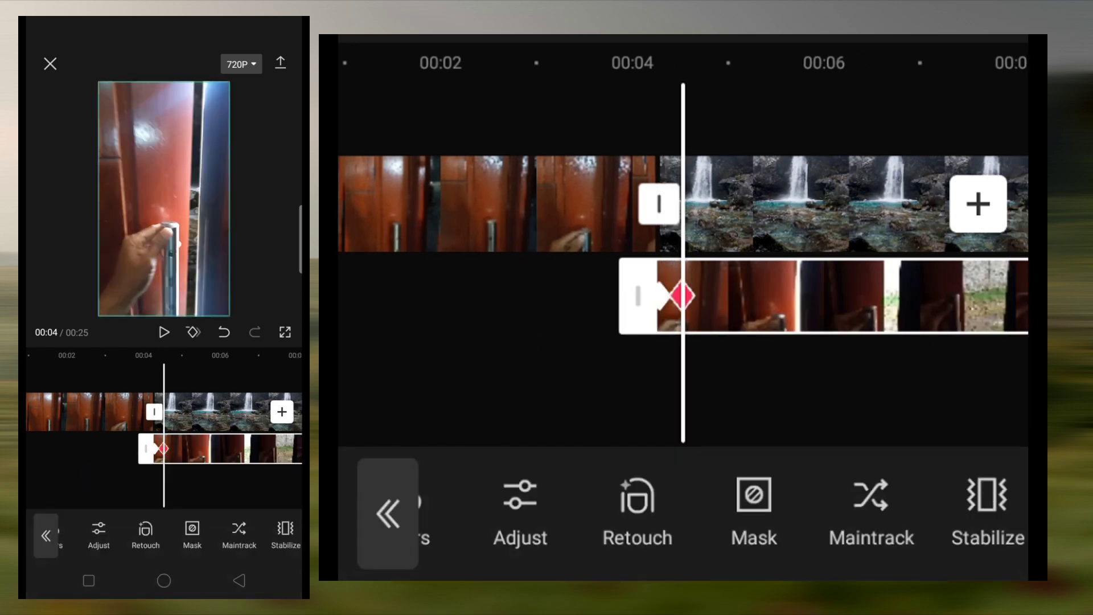
pyautogui.click(754, 501)
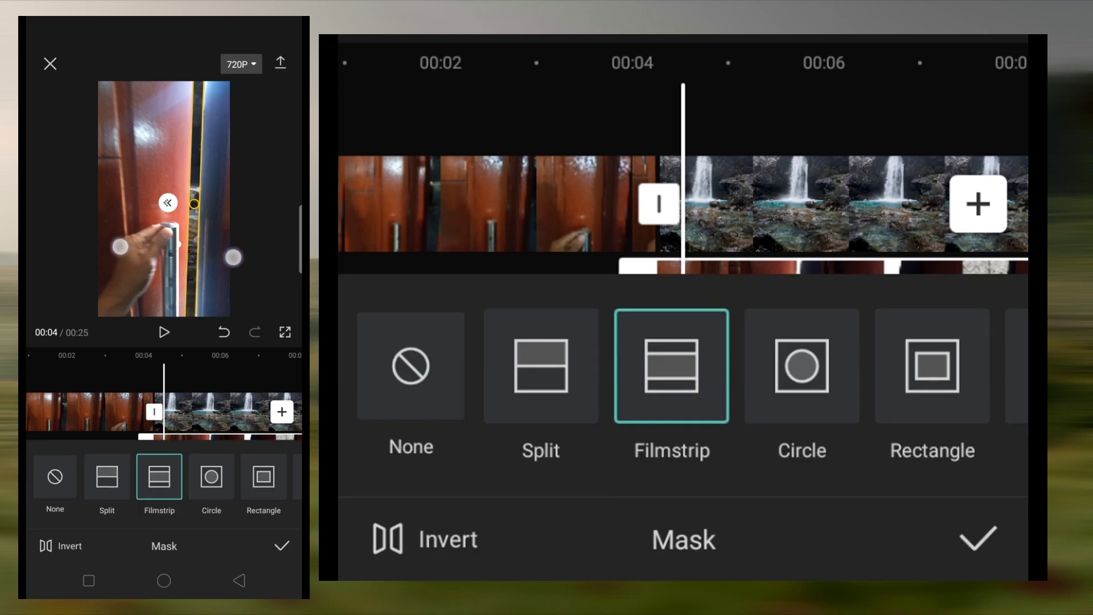
pyautogui.click(978, 538)
pyautogui.moveTo(520, 365); pyautogui.dragTo(476, 361)
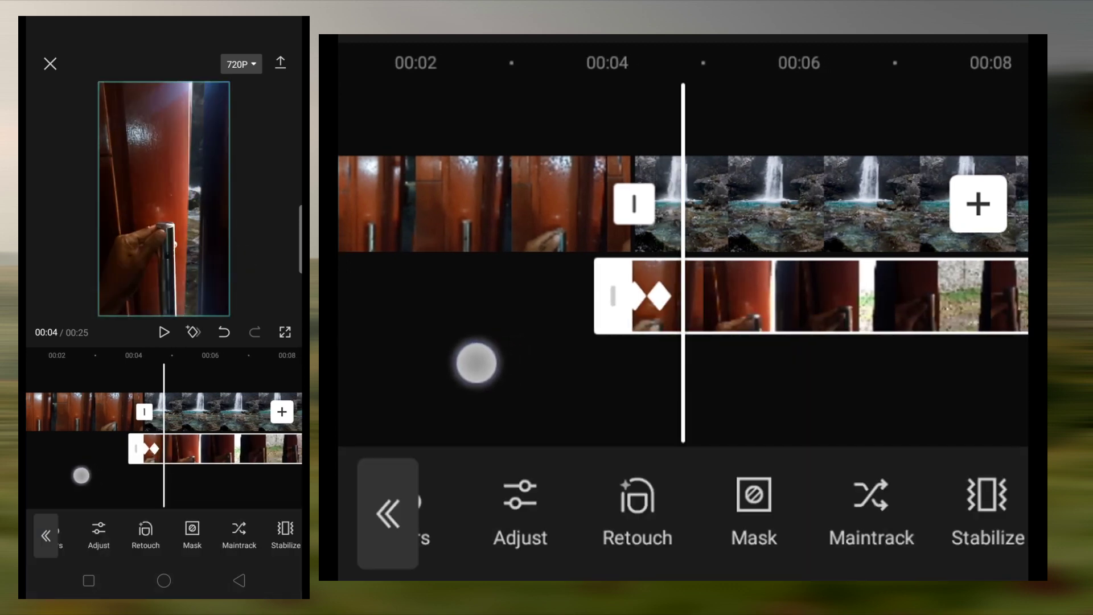
pyautogui.click(193, 331)
pyautogui.click(754, 496)
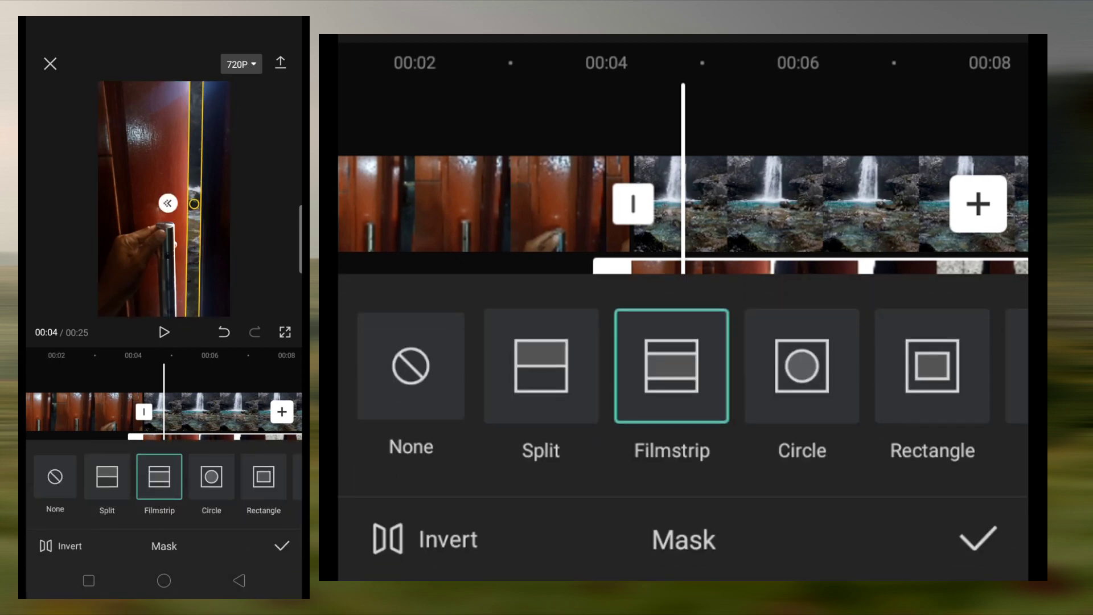
pyautogui.click(978, 538)
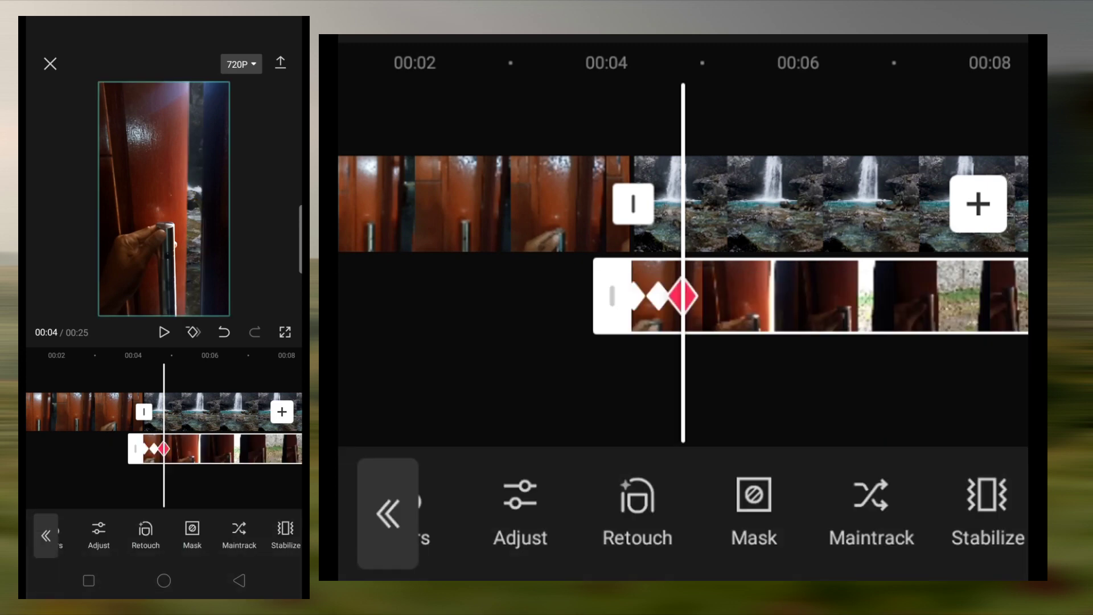
# - Add another mask keyframe a little later and reopen the mask at the following frame
pyautogui.moveTo(508, 373); pyautogui.dragTo(451, 373)
pyautogui.click(193, 332)
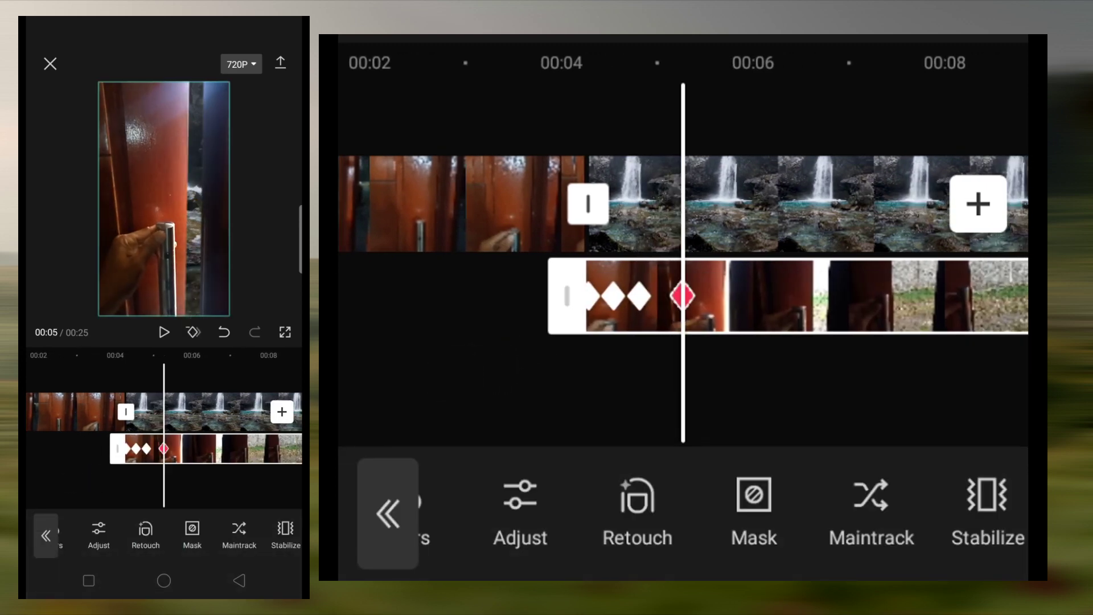
pyautogui.click(753, 509)
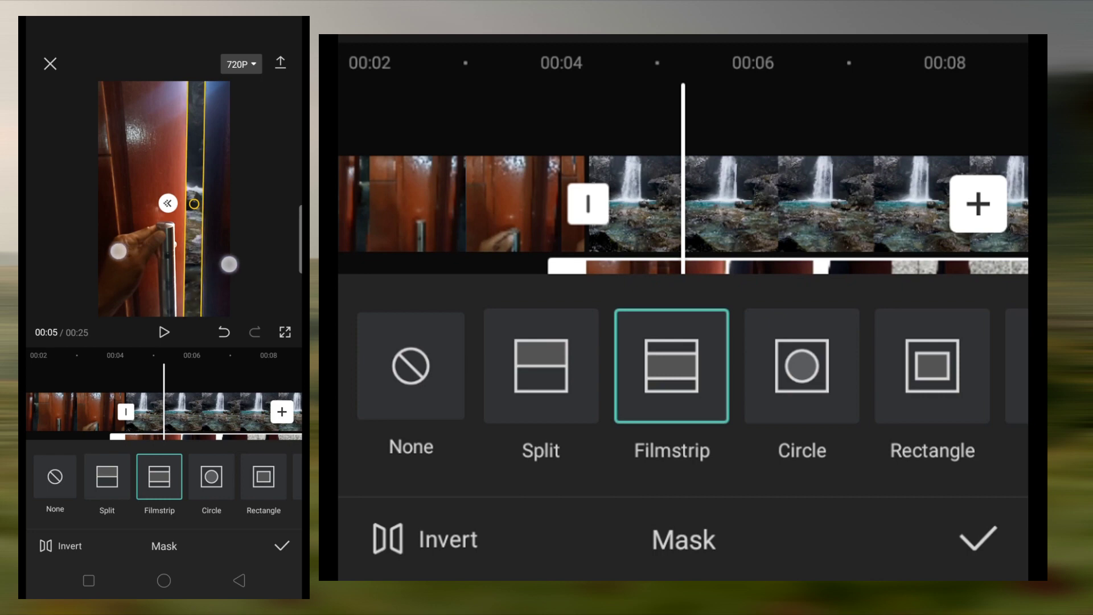
pyautogui.click(976, 538)
pyautogui.moveTo(841, 398)
pyautogui.mouseDown()
pyautogui.moveTo(820, 400)
pyautogui.moveTo(862, 397)
pyautogui.moveTo(761, 378)
pyautogui.moveTo(798, 379)
pyautogui.mouseUp()
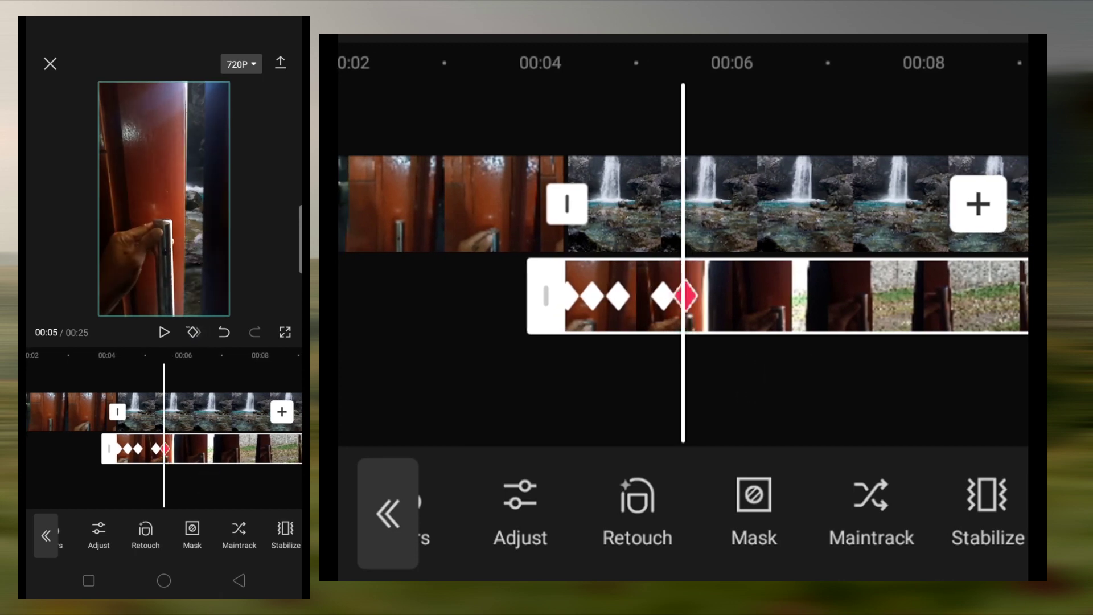
pyautogui.click(754, 507)
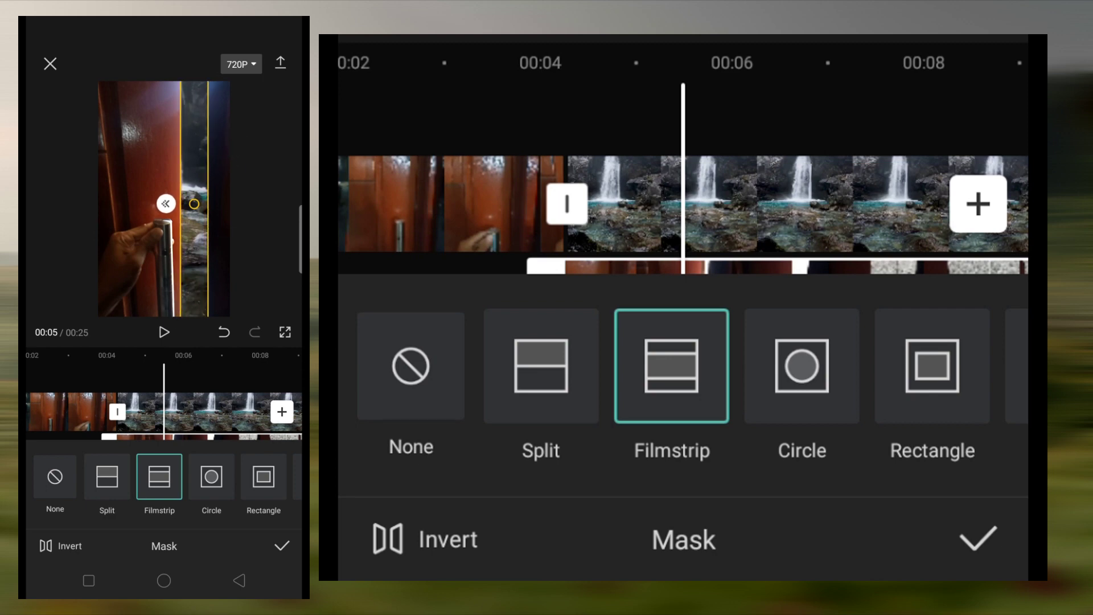
# - Set mask keyframes on the way to 00:06, adjusting the filmstrip at each frame
pyautogui.click(977, 538)
pyautogui.moveTo(859, 383)
pyautogui.mouseDown()
pyautogui.moveTo(772, 400)
pyautogui.moveTo(808, 397)
pyautogui.moveTo(783, 392)
pyautogui.mouseUp()
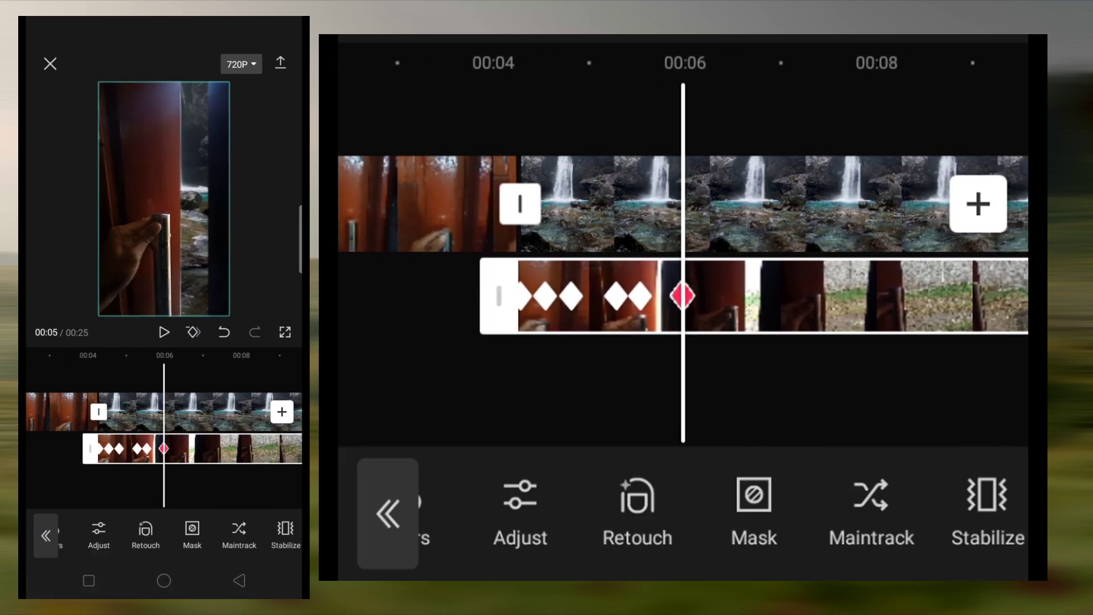
pyautogui.click(754, 506)
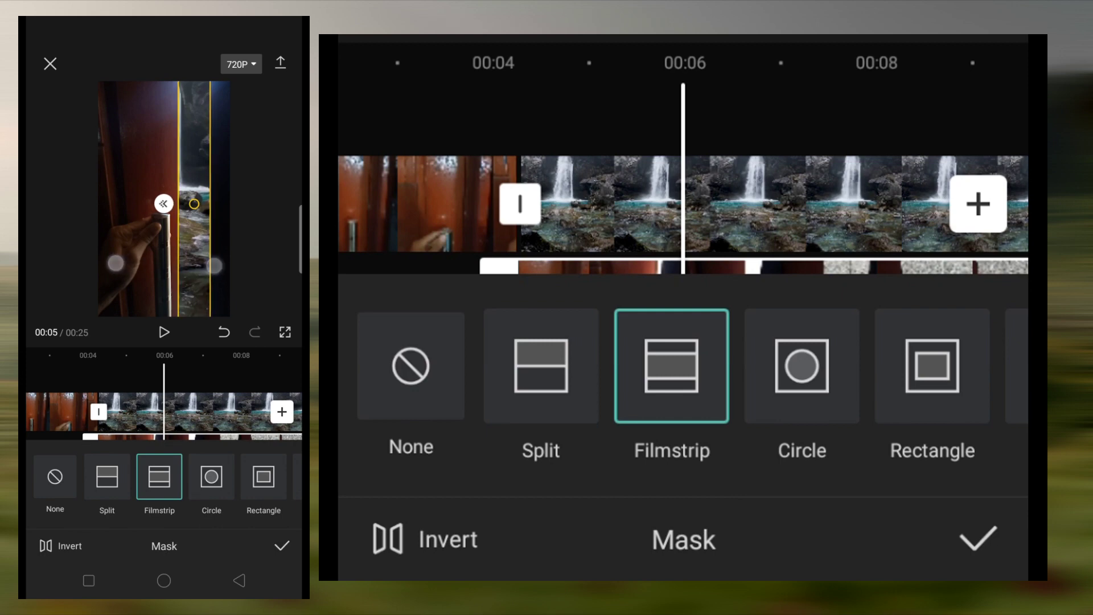
pyautogui.click(973, 542)
pyautogui.moveTo(849, 386); pyautogui.dragTo(814, 403)
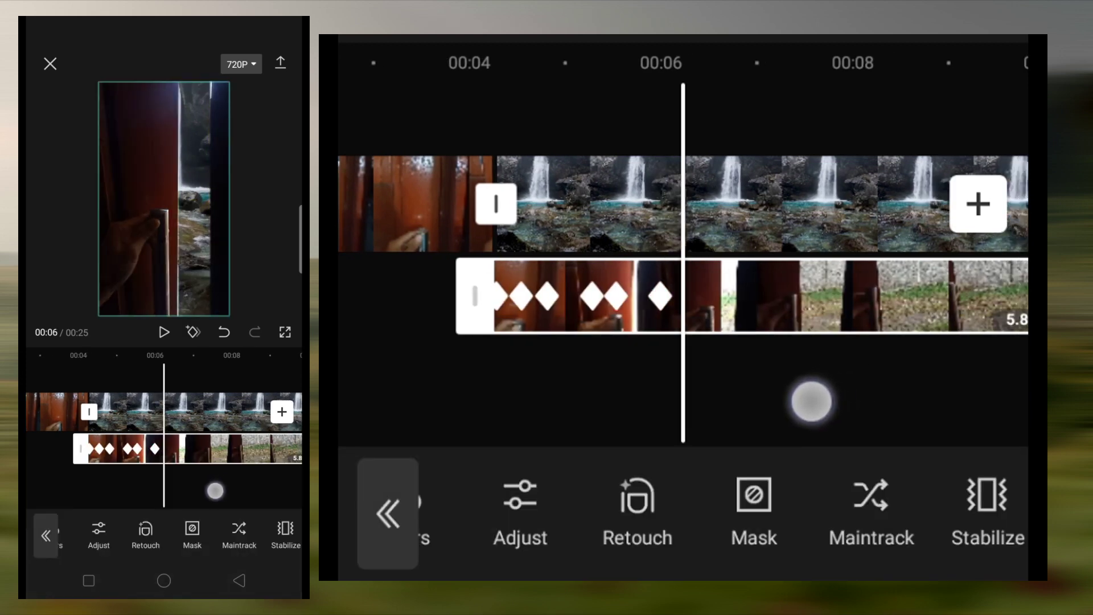
pyautogui.click(754, 501)
pyautogui.click(977, 539)
# - Widen the filmstrip mask band just past 00:06 to show more waterfall
pyautogui.moveTo(807, 392)
pyautogui.mouseDown()
pyautogui.moveTo(783, 393)
pyautogui.moveTo(834, 408)
pyautogui.mouseUp()
pyautogui.click(754, 501)
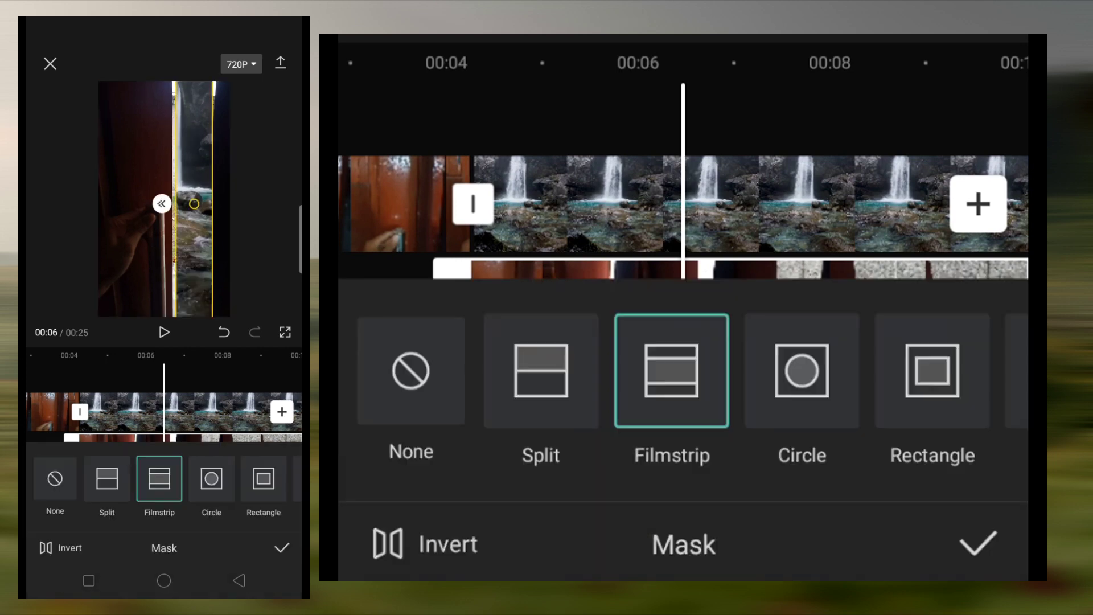
pyautogui.click(975, 540)
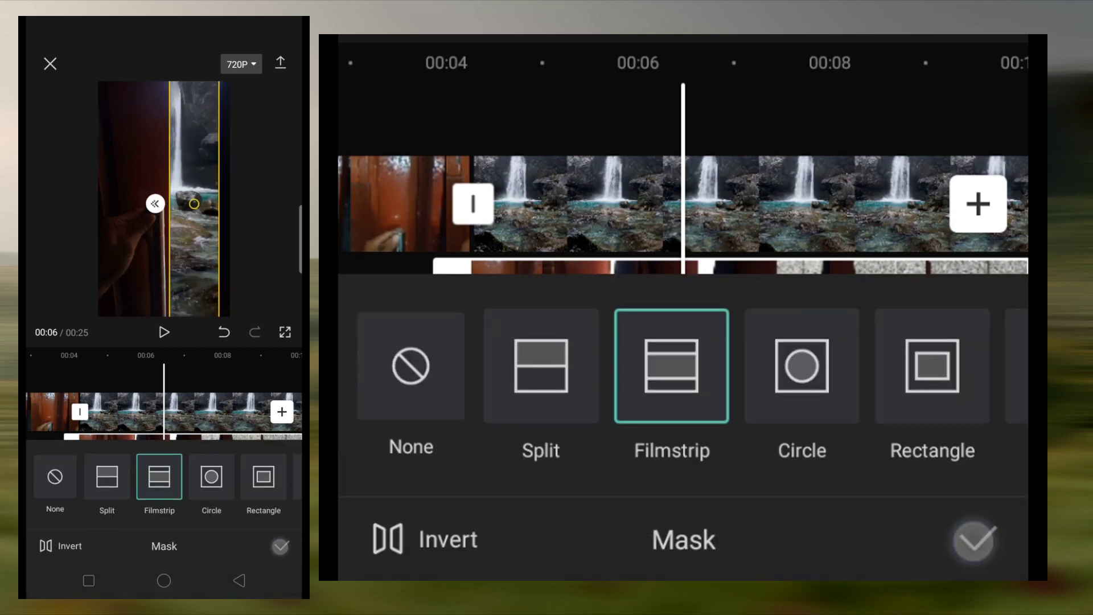
pyautogui.moveTo(792, 395); pyautogui.dragTo(835, 383)
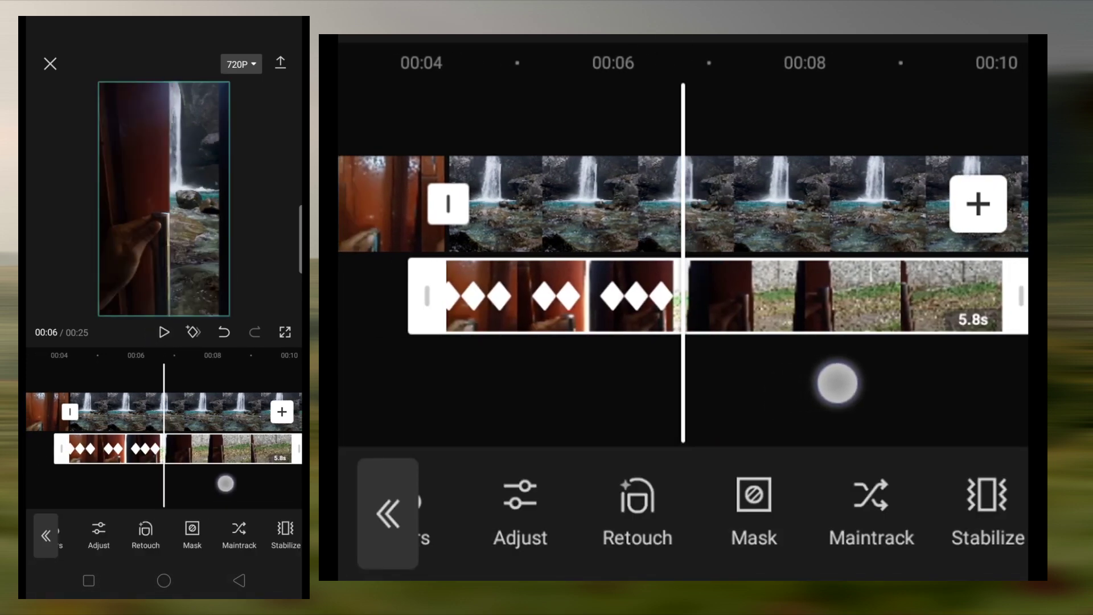
pyautogui.click(754, 501)
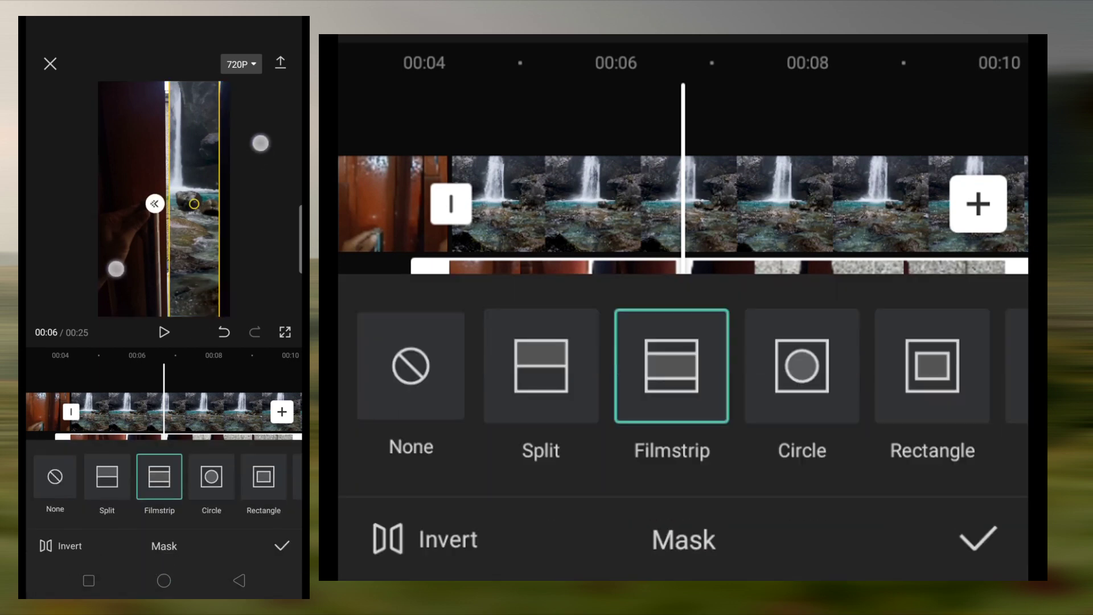
pyautogui.moveTo(116, 267); pyautogui.dragTo(92, 260)
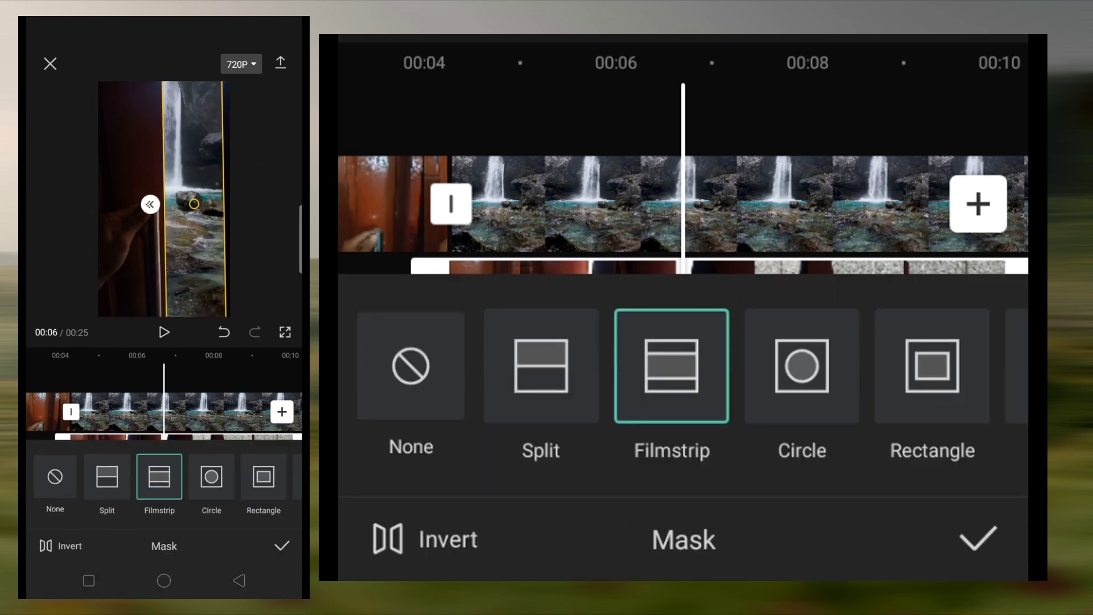
pyautogui.click(977, 538)
# - At 00:07, tilt the filmstrip mask to 86° along the door edge
pyautogui.moveTo(805, 372)
pyautogui.mouseDown()
pyautogui.moveTo(788, 384)
pyautogui.moveTo(801, 383)
pyautogui.mouseUp()
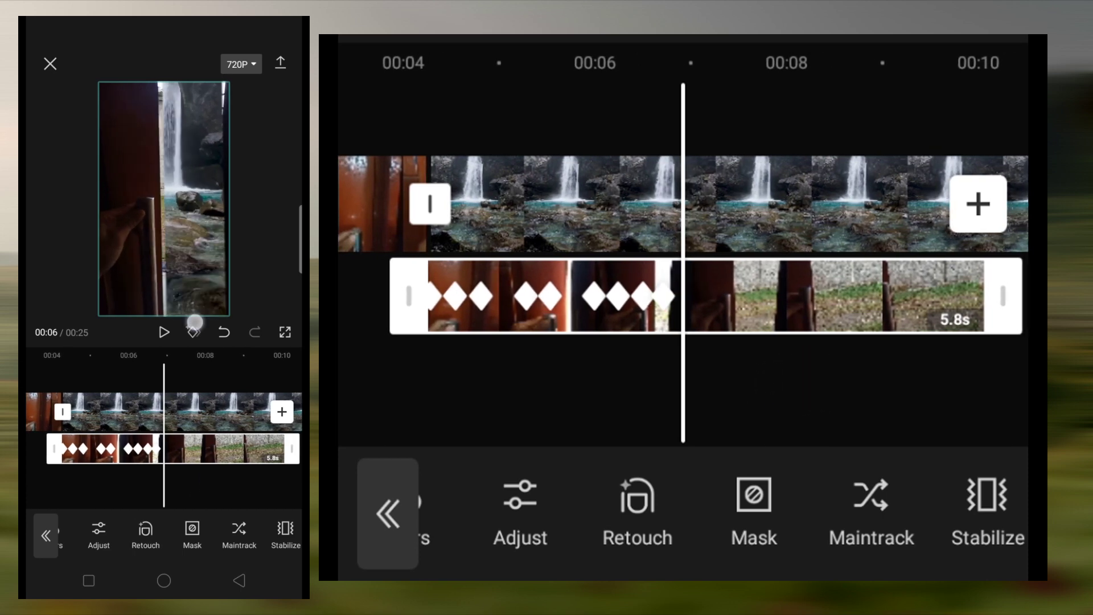
pyautogui.click(753, 509)
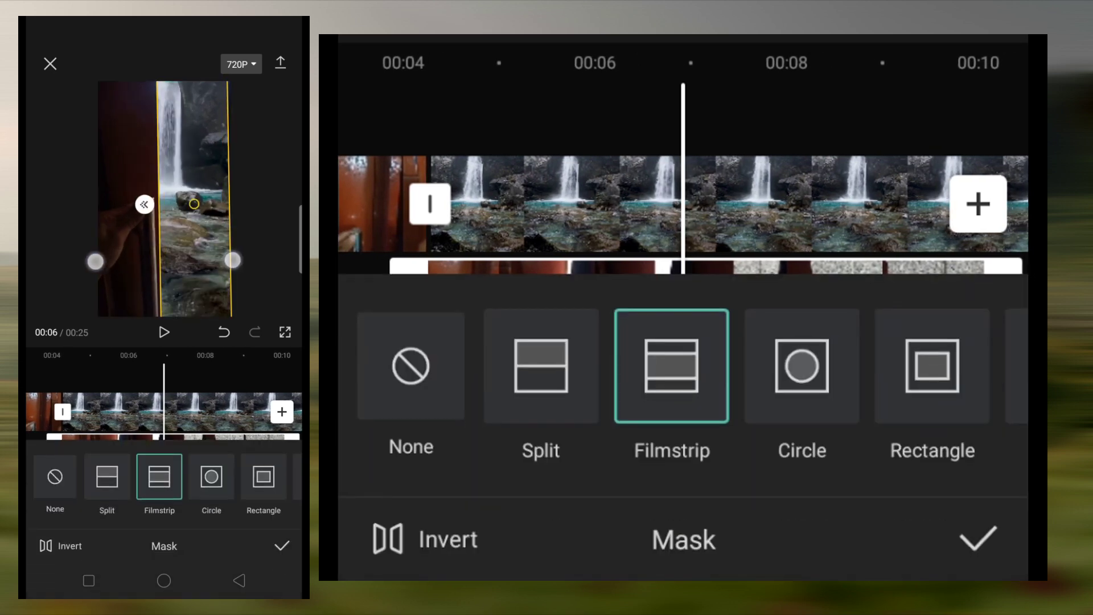
pyautogui.click(977, 538)
pyautogui.moveTo(902, 402); pyautogui.dragTo(884, 411)
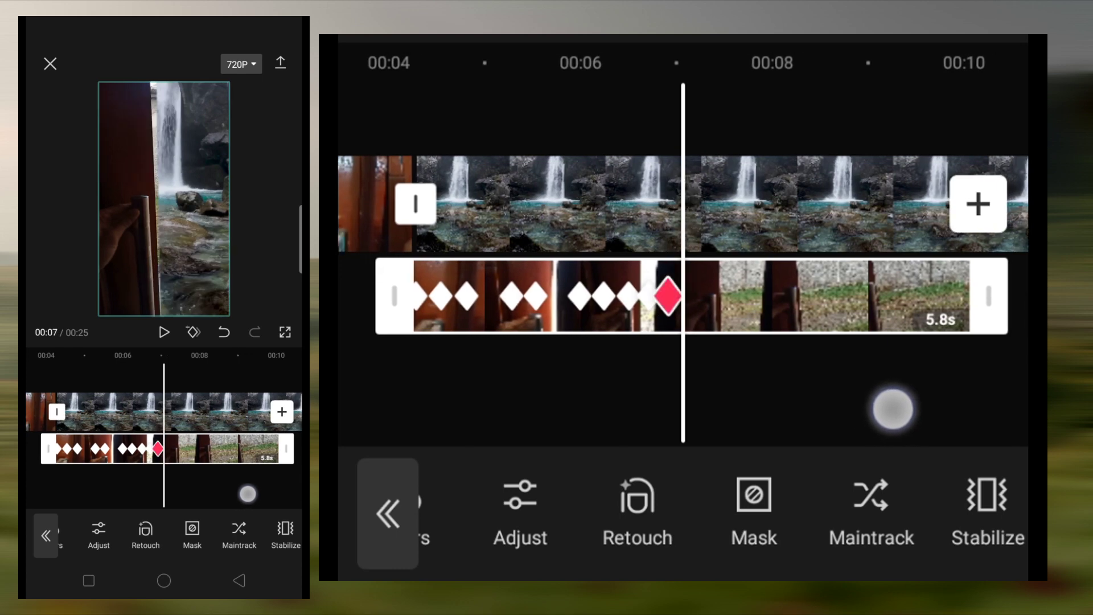
pyautogui.click(753, 510)
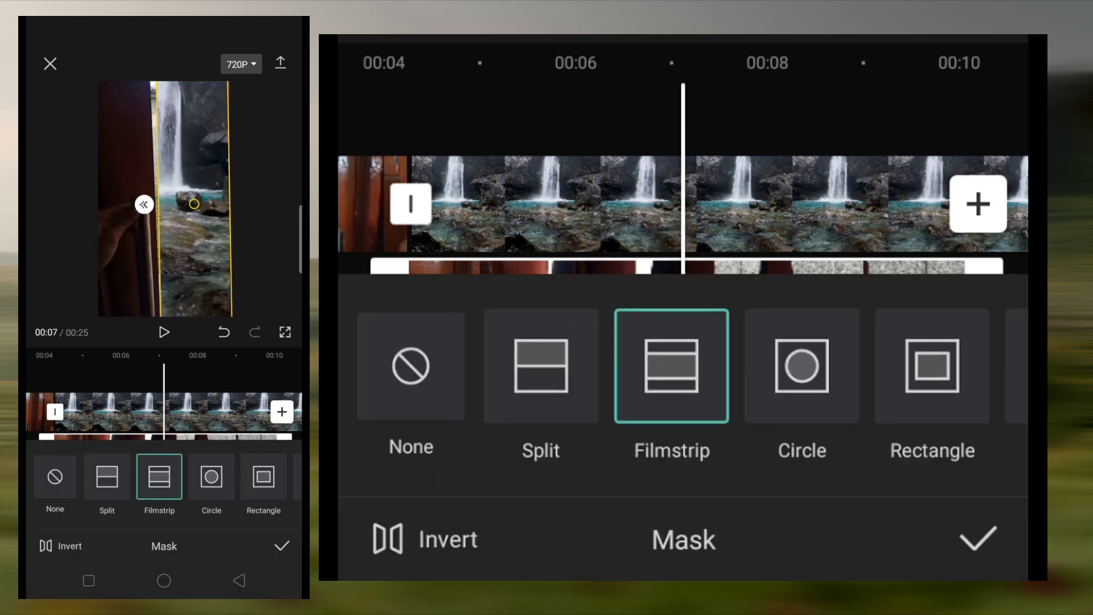
pyautogui.moveTo(256, 221); pyautogui.dragTo(267, 174)
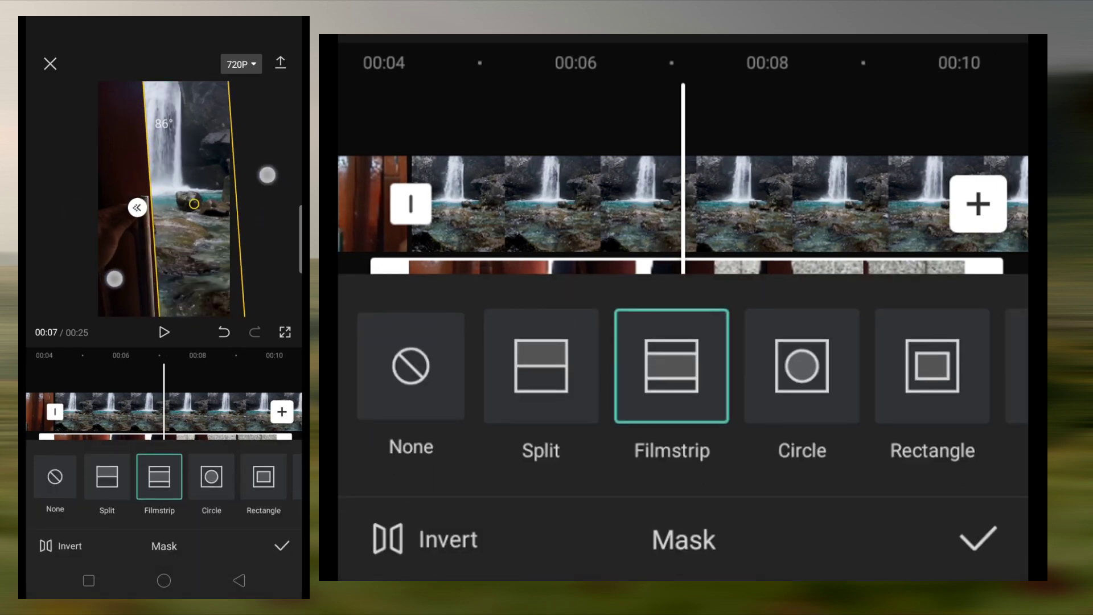
pyautogui.click(977, 538)
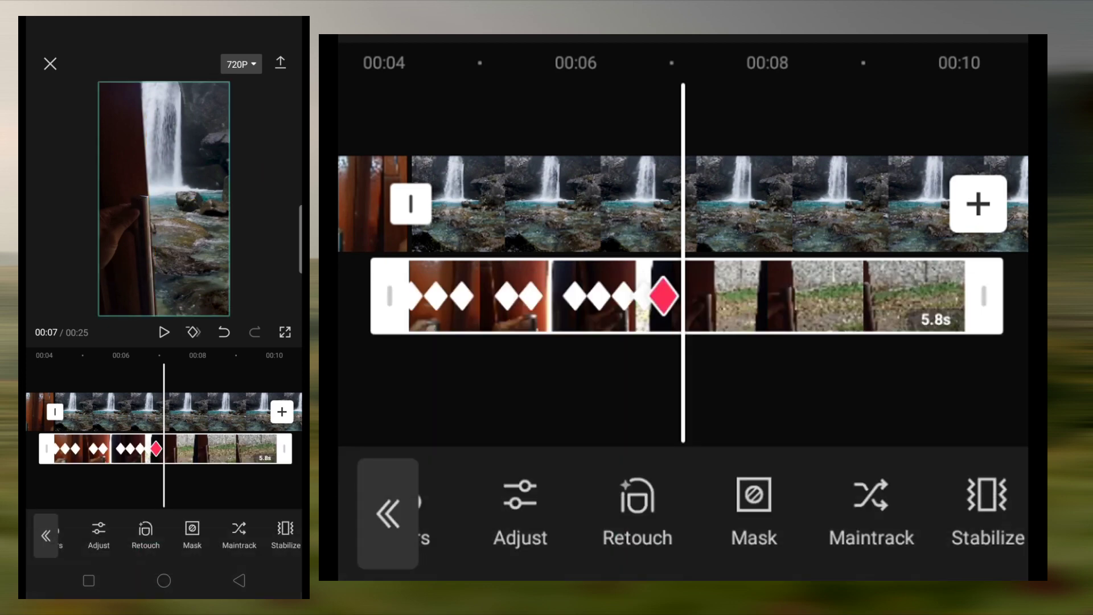
# - Adjust the mask just before 00:08, then rotate it slightly at 00:08
pyautogui.moveTo(786, 406); pyautogui.dragTo(757, 387)
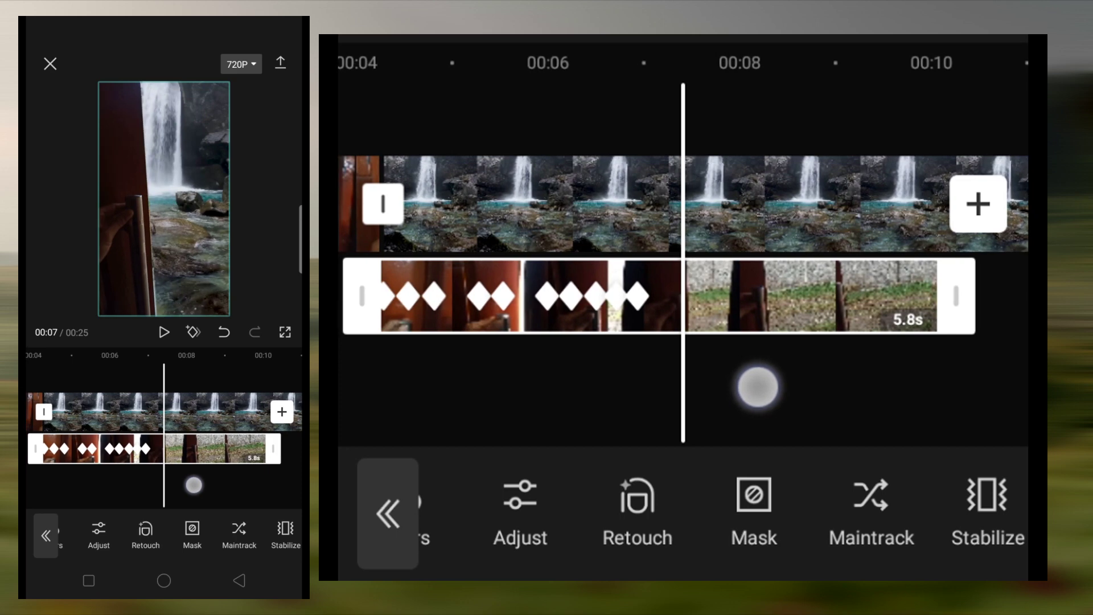
pyautogui.click(753, 495)
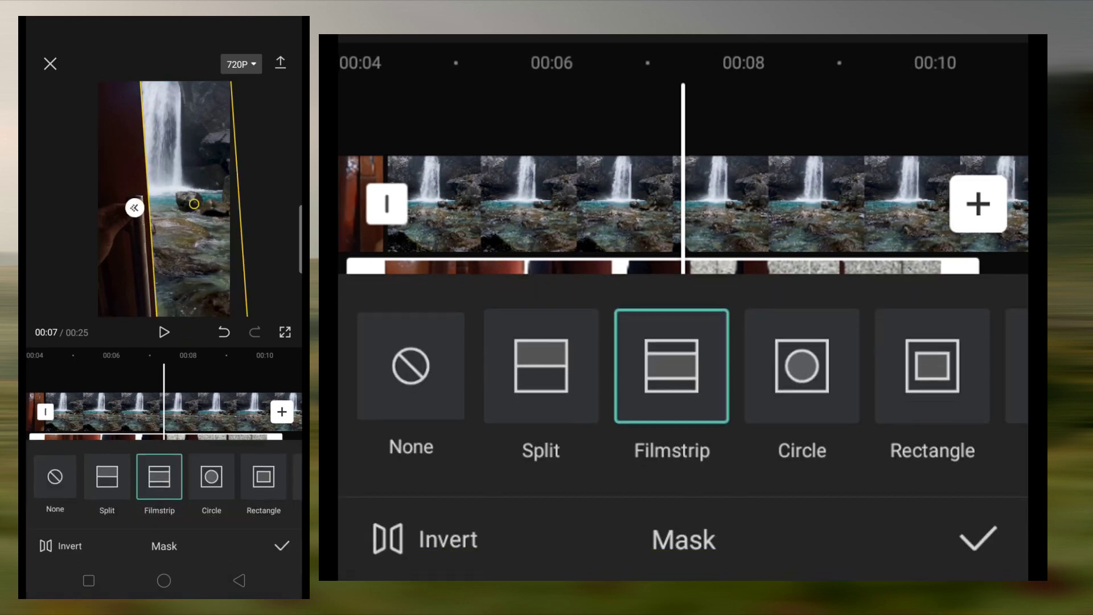
pyautogui.moveTo(833, 213); pyautogui.dragTo(811, 221)
pyautogui.moveTo(109, 270); pyautogui.dragTo(96, 270)
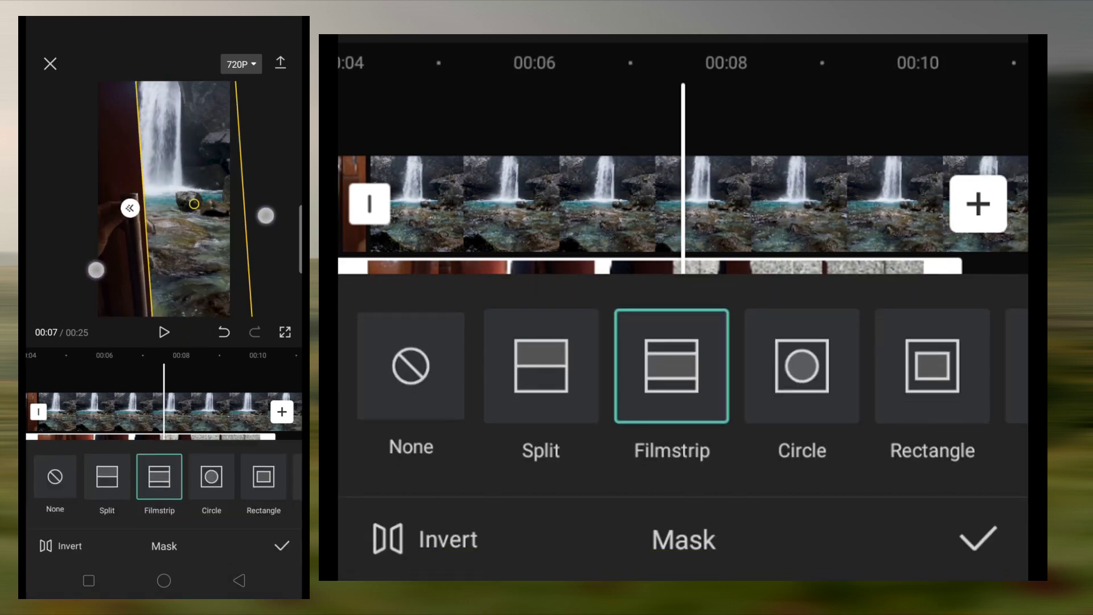
pyautogui.moveTo(825, 203); pyautogui.dragTo(785, 203)
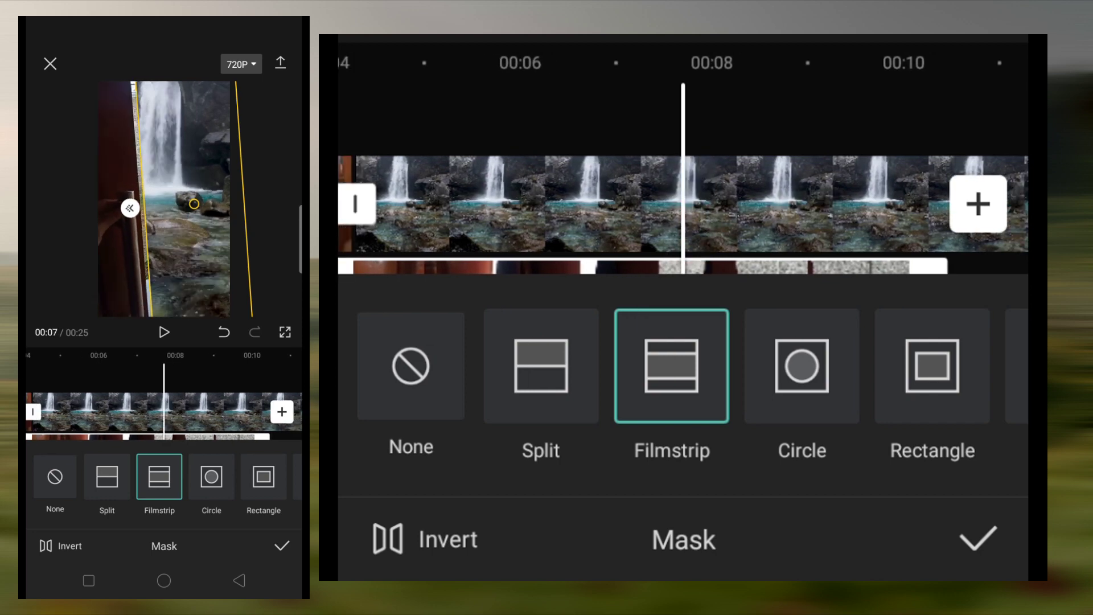
pyautogui.click(281, 546)
pyautogui.click(192, 533)
pyautogui.moveTo(271, 217); pyautogui.dragTo(274, 208)
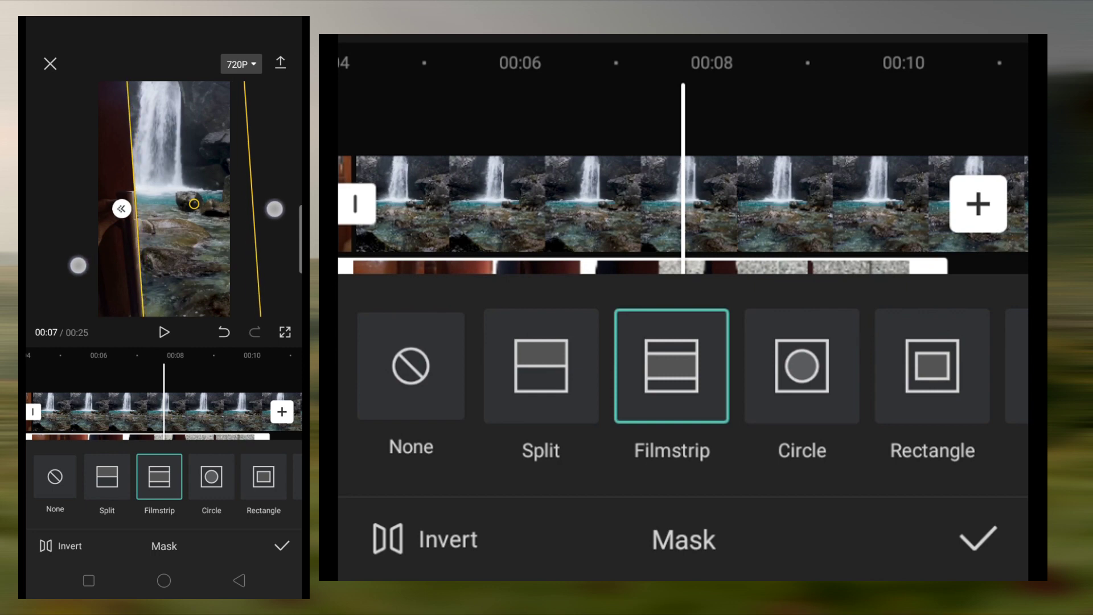
pyautogui.click(282, 545)
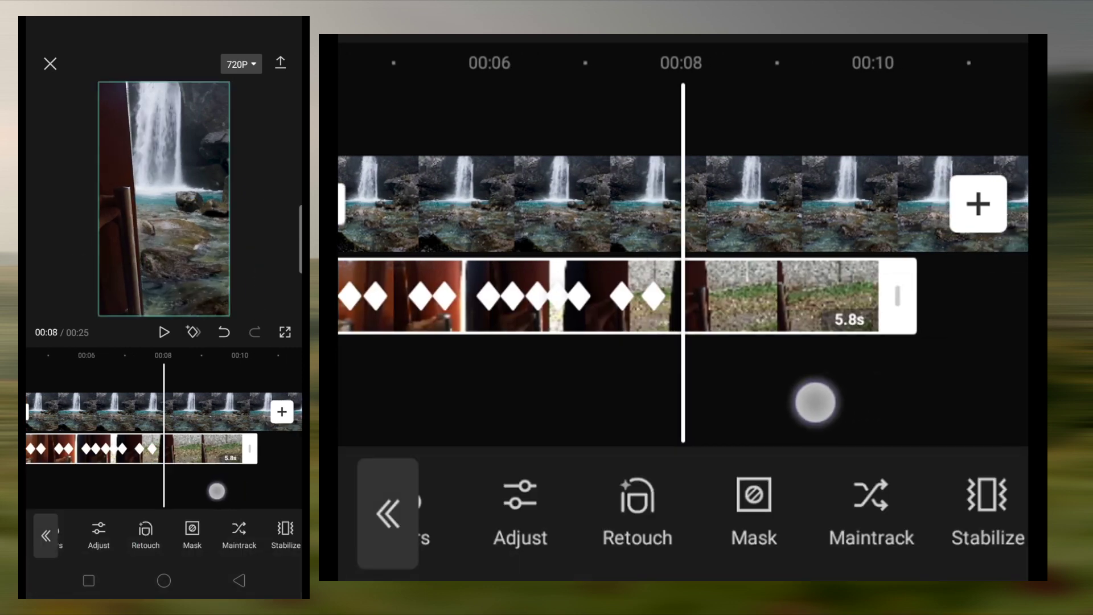
# - Tilt the filmstrip mask to 85° and keyframe the following frame
pyautogui.click(190, 535)
pyautogui.moveTo(191, 111); pyautogui.dragTo(175, 105)
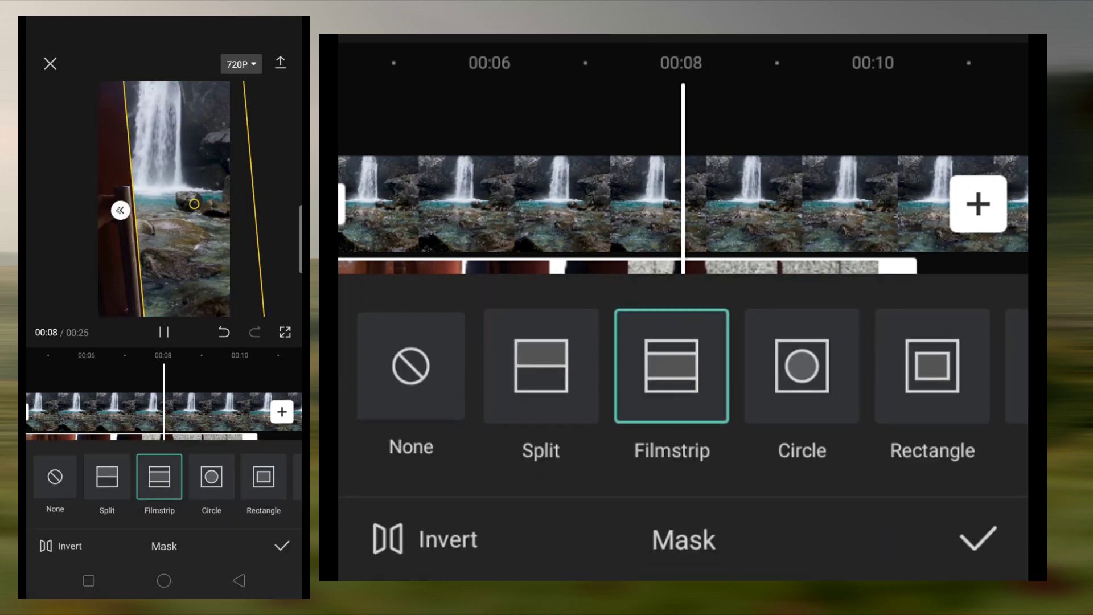
pyautogui.click(281, 546)
pyautogui.moveTo(215, 483); pyautogui.dragTo(228, 484)
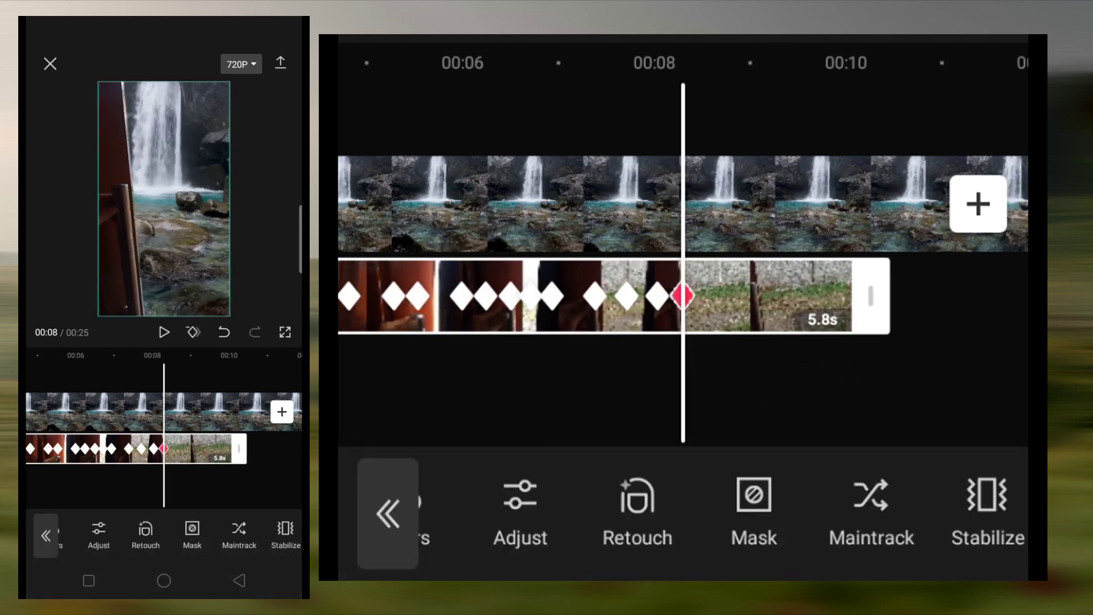
pyautogui.click(192, 533)
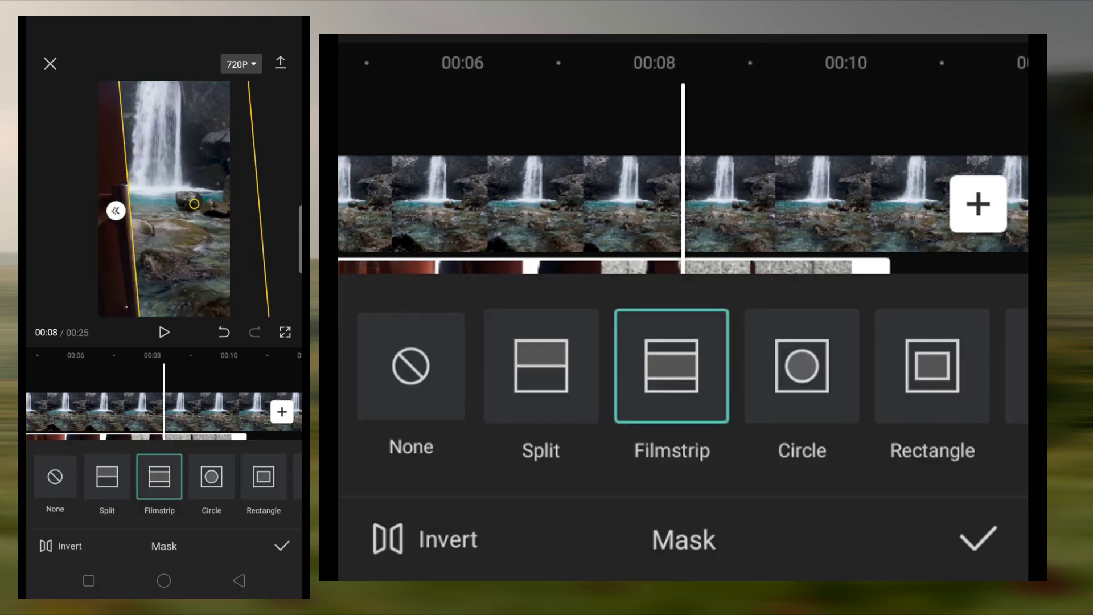
pyautogui.click(53, 409)
pyautogui.moveTo(257, 475); pyautogui.dragTo(250, 475)
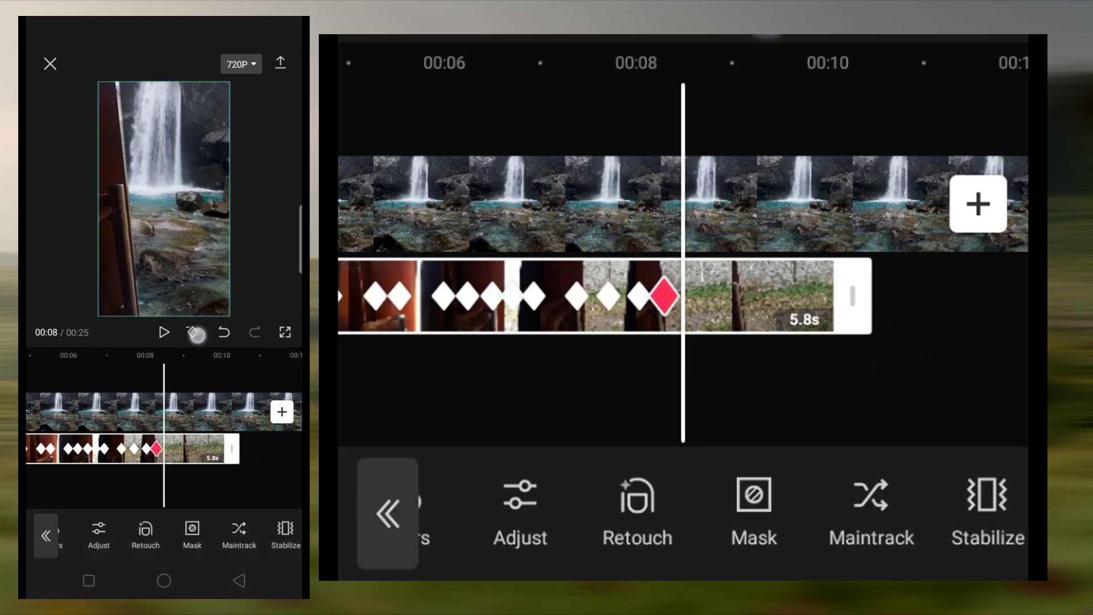
# - Shift the filmstrip mask lines slightly outward shortly after 00:08
pyautogui.click(192, 532)
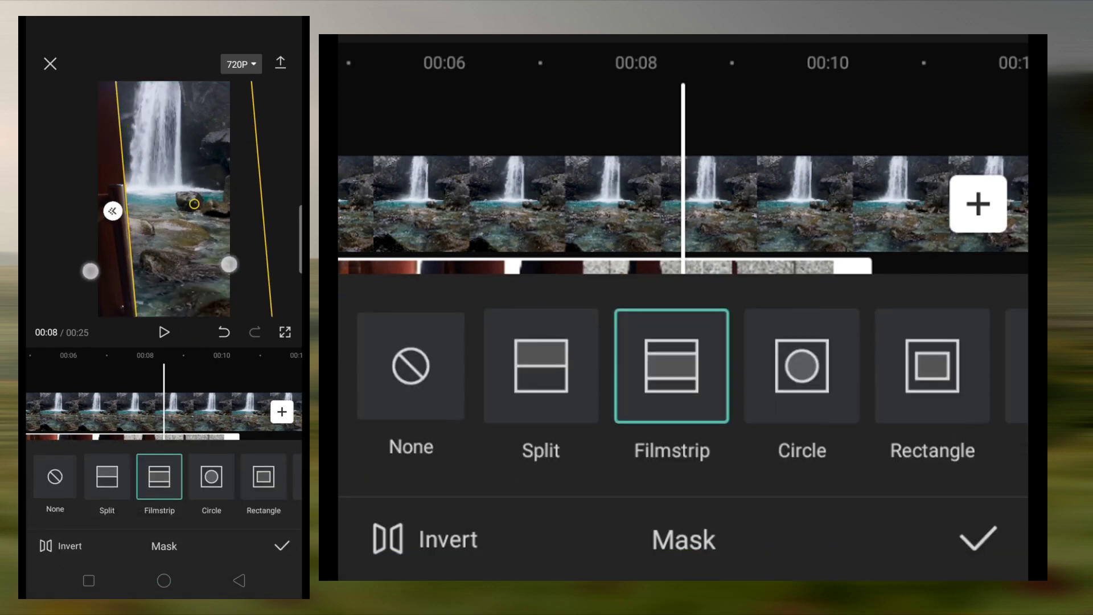
pyautogui.click(211, 408)
pyautogui.click(282, 545)
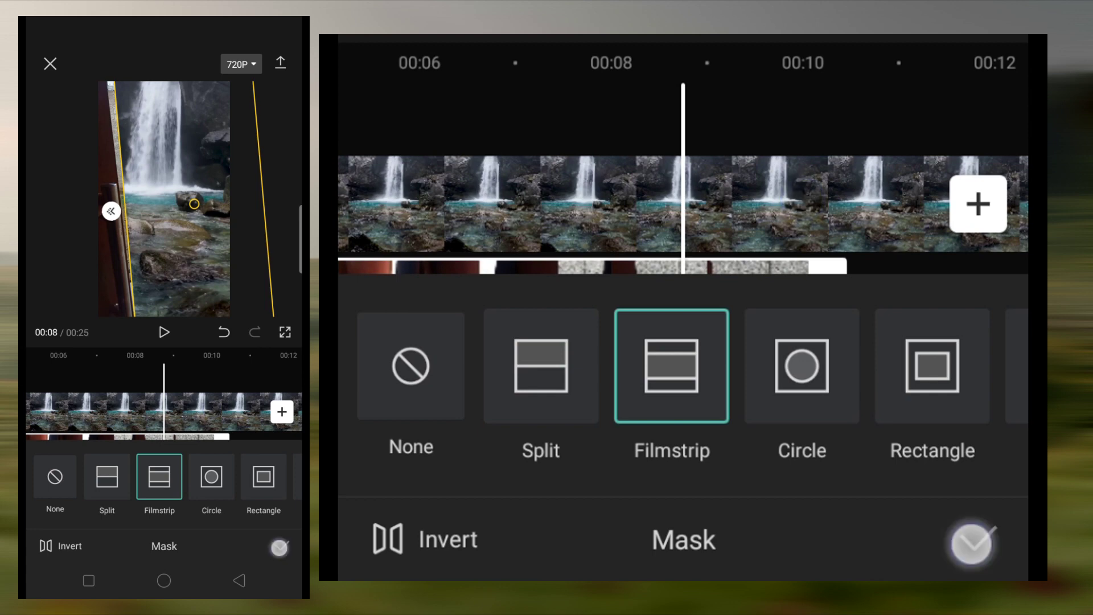
pyautogui.click(192, 532)
pyautogui.moveTo(248, 172); pyautogui.dragTo(222, 120)
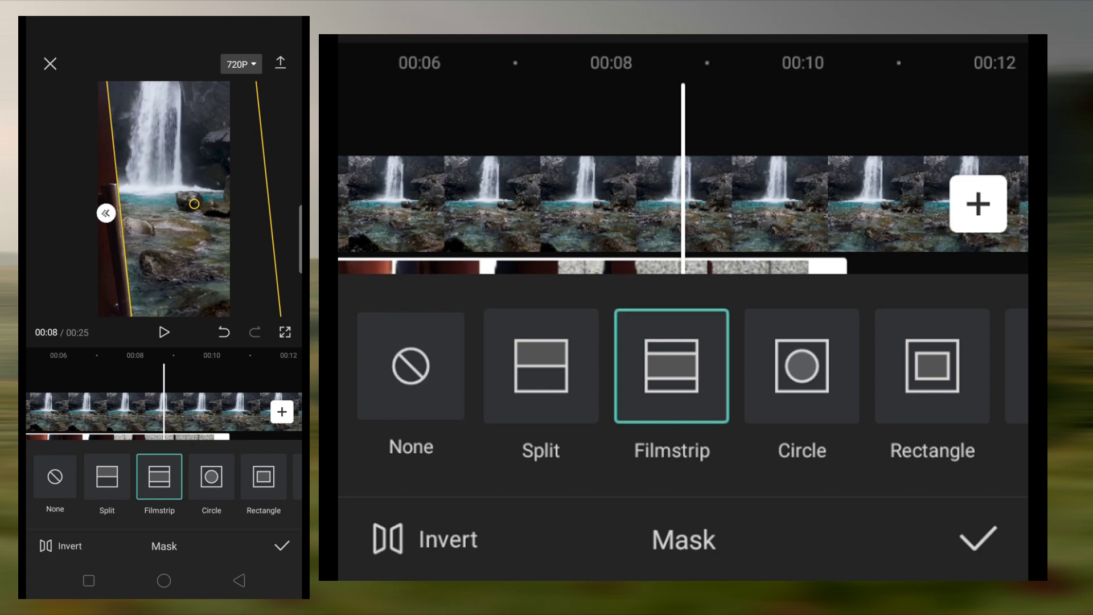
pyautogui.click(281, 545)
pyautogui.moveTo(247, 488); pyautogui.dragTo(271, 491)
pyautogui.click(109, 491)
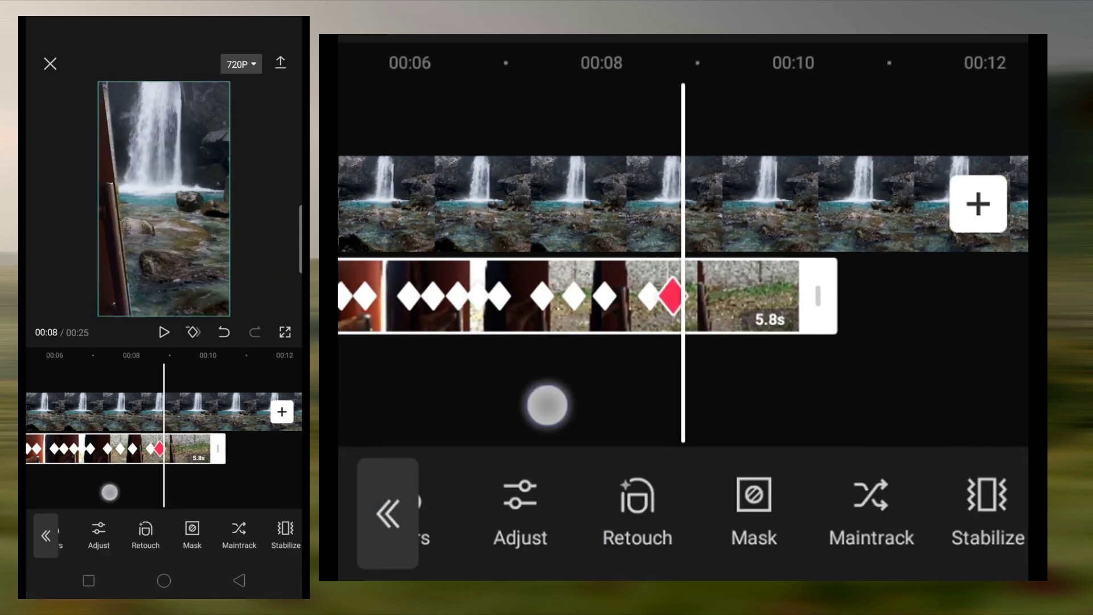
# - At 00:09, keyframe the mask, widen its band slightly and tilt it to about 83°
pyautogui.moveTo(110, 492); pyautogui.dragTo(234, 485)
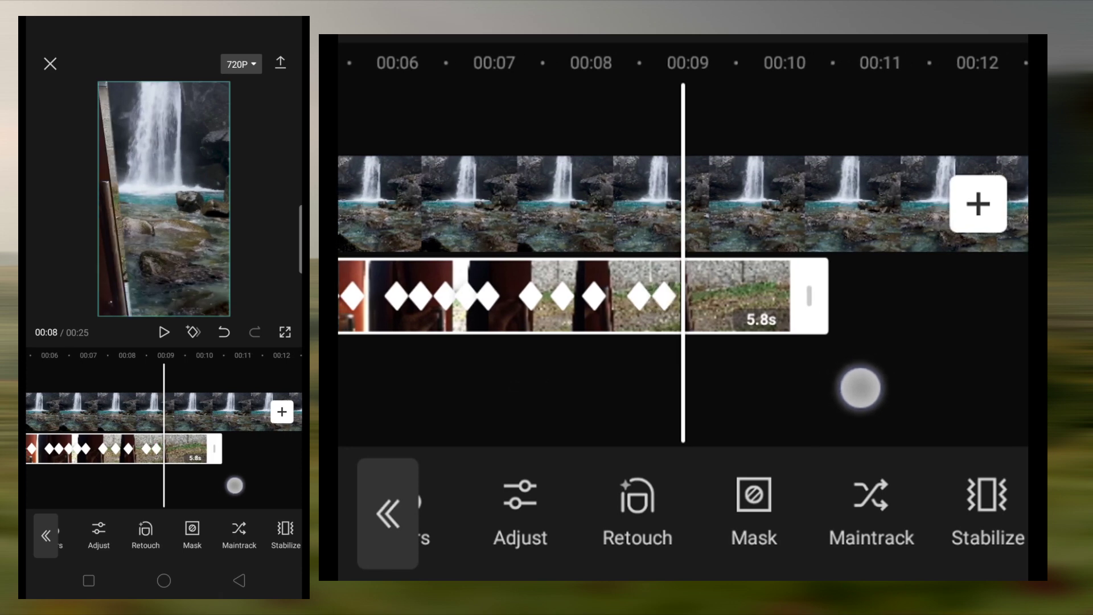
pyautogui.click(193, 332)
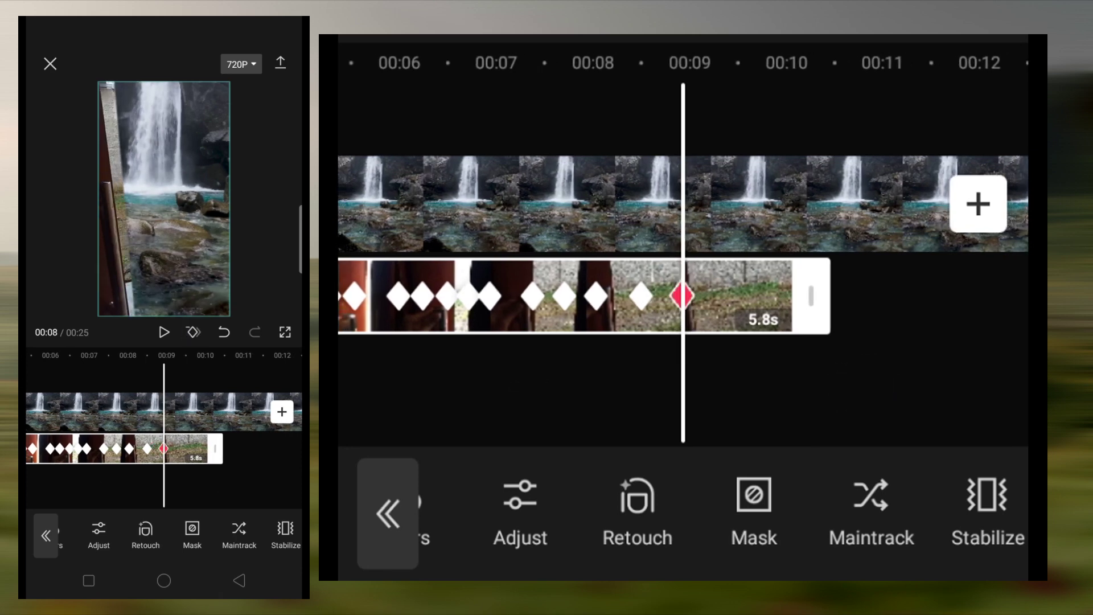
pyautogui.click(191, 533)
pyautogui.moveTo(163, 283)
pyautogui.mouseDown()
pyautogui.moveTo(192, 314)
pyautogui.moveTo(182, 315)
pyautogui.moveTo(184, 272)
pyautogui.mouseUp()
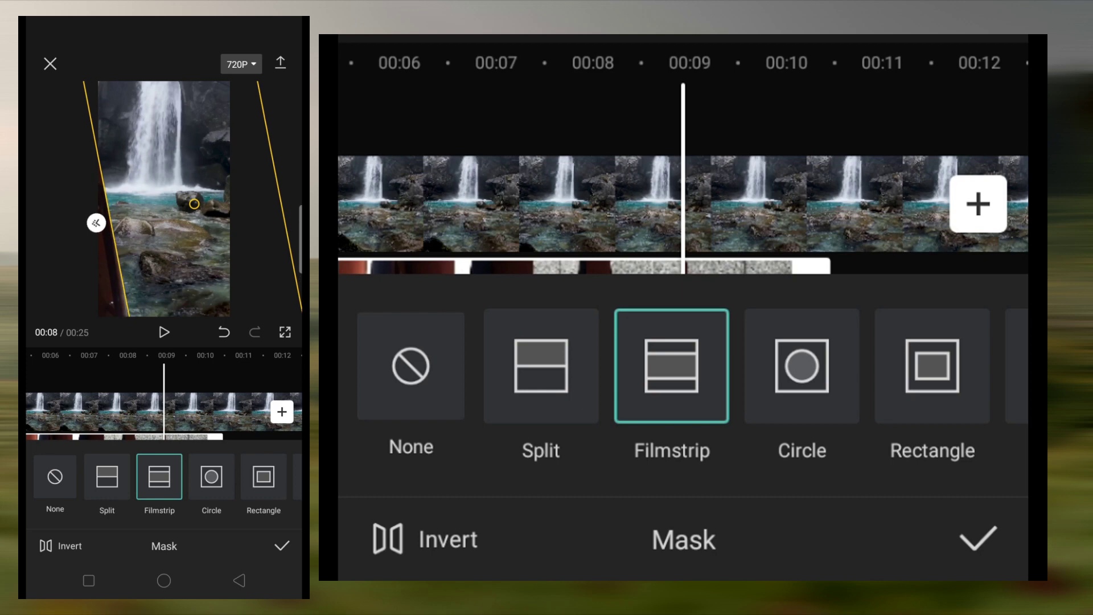
pyautogui.moveTo(221, 242); pyautogui.dragTo(241, 240)
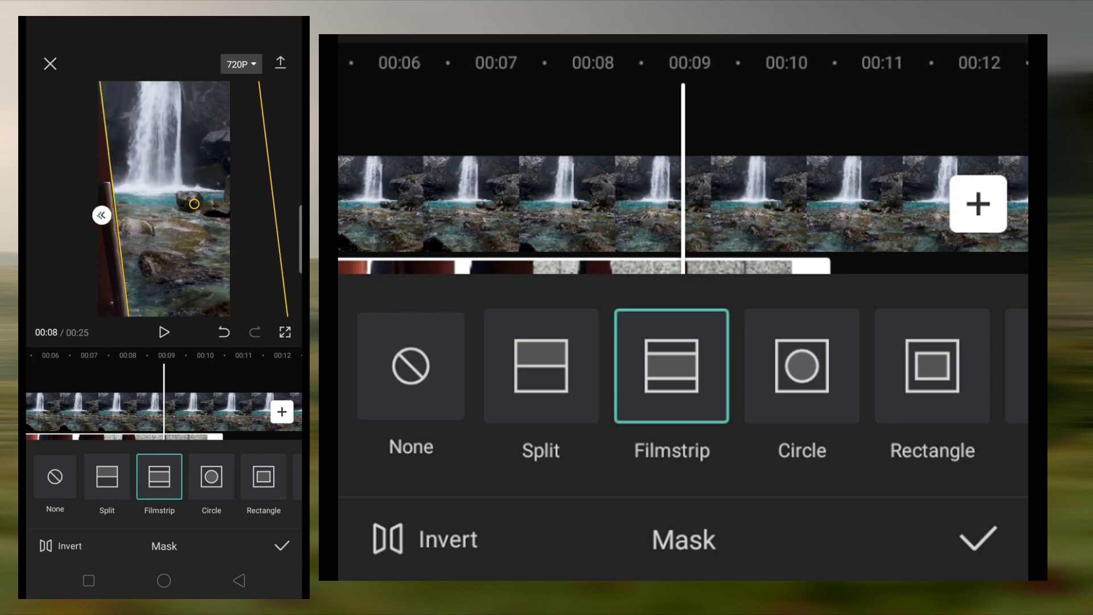
pyautogui.click(281, 545)
# - Add another mask keyframe just past 00:09 and confirm the mask position
pyautogui.click(240, 483)
pyautogui.click(114, 448)
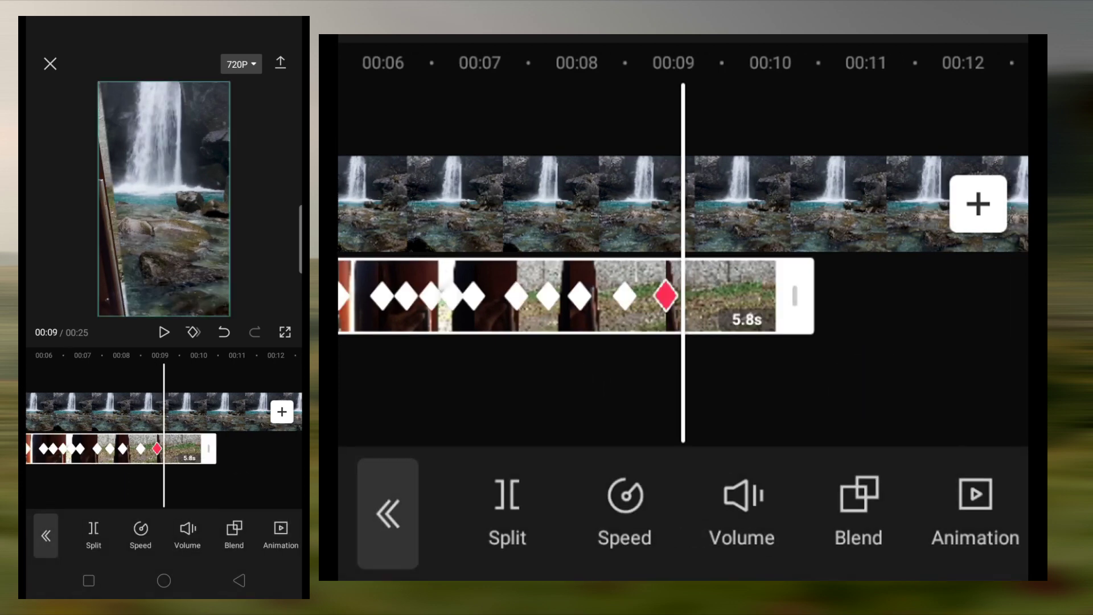
pyautogui.moveTo(234, 476); pyautogui.dragTo(240, 475)
pyautogui.click(193, 331)
pyautogui.moveTo(239, 532); pyautogui.dragTo(125, 533)
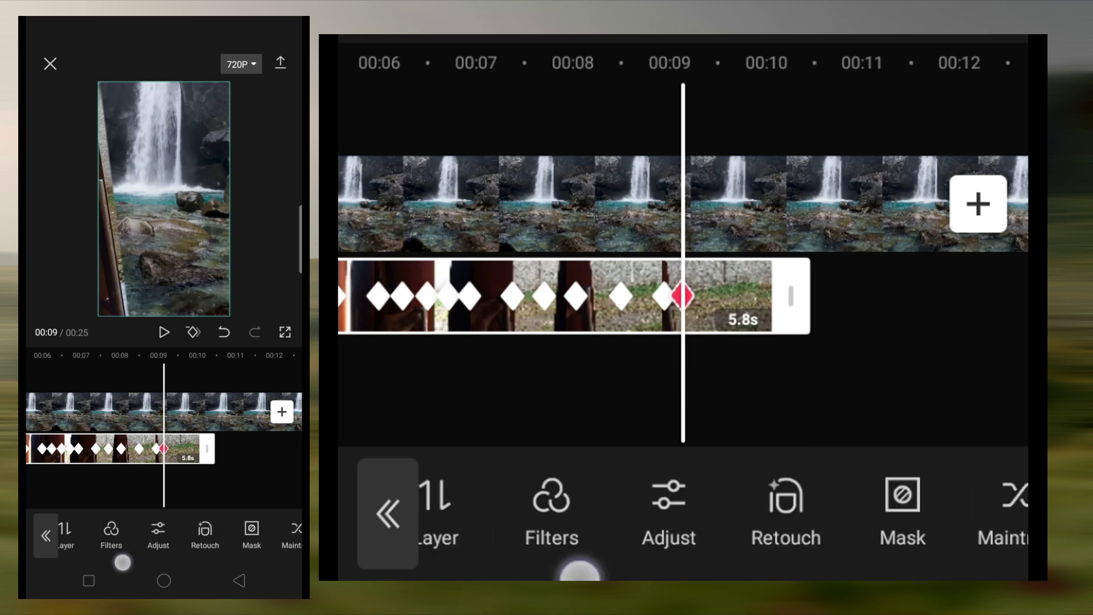
pyautogui.click(251, 529)
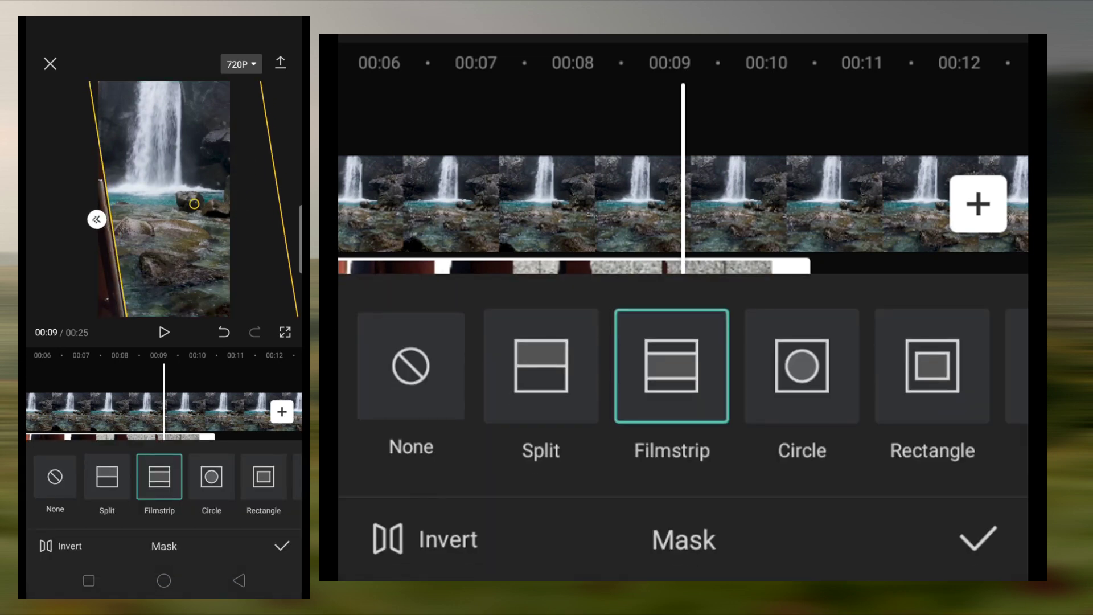
pyautogui.click(164, 332)
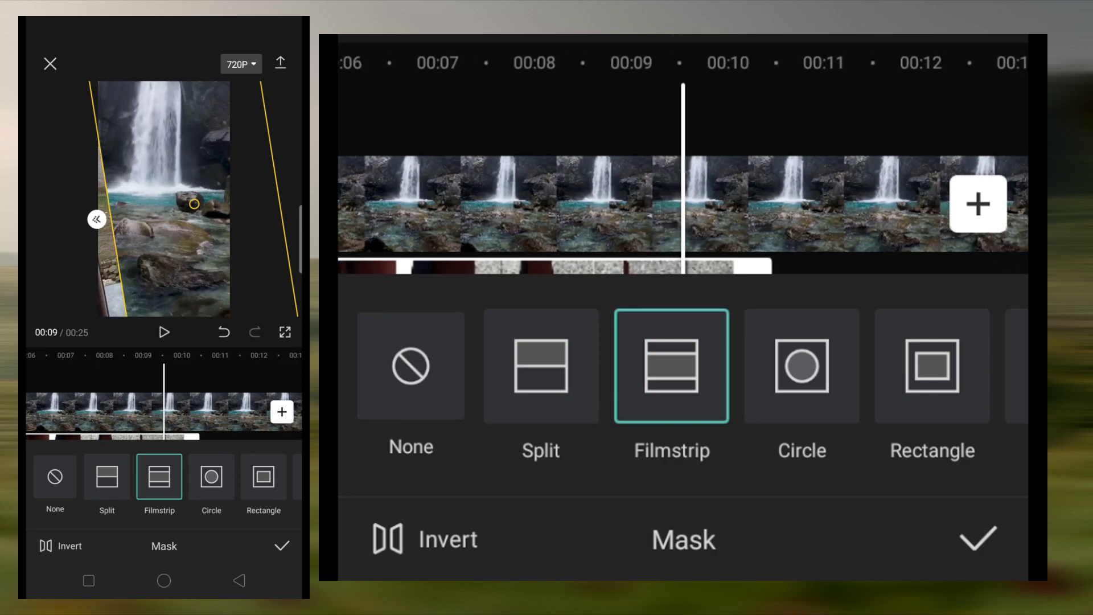
pyautogui.click(282, 546)
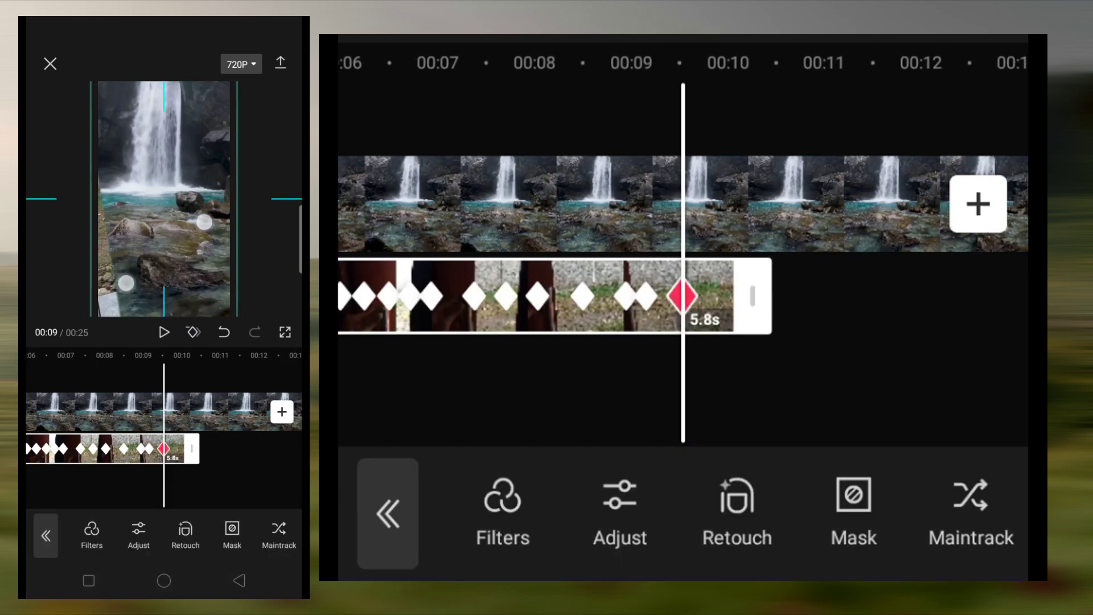
# - Nudge the overlay's placement in frame and set the final mask keyframe at 00:10
pyautogui.moveTo(190, 222); pyautogui.dragTo(196, 225)
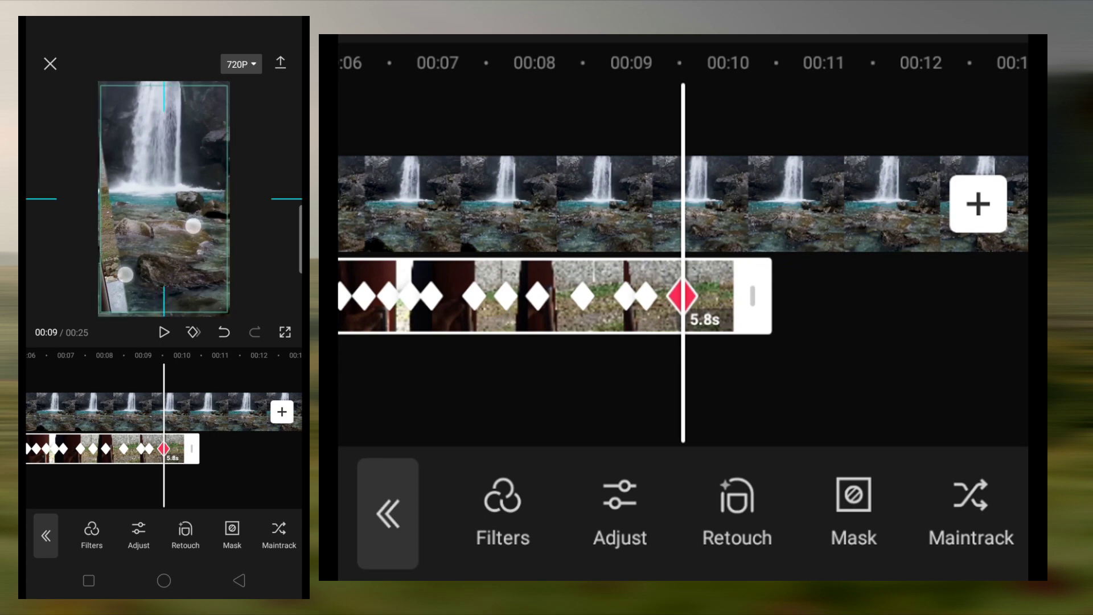
pyautogui.click(231, 532)
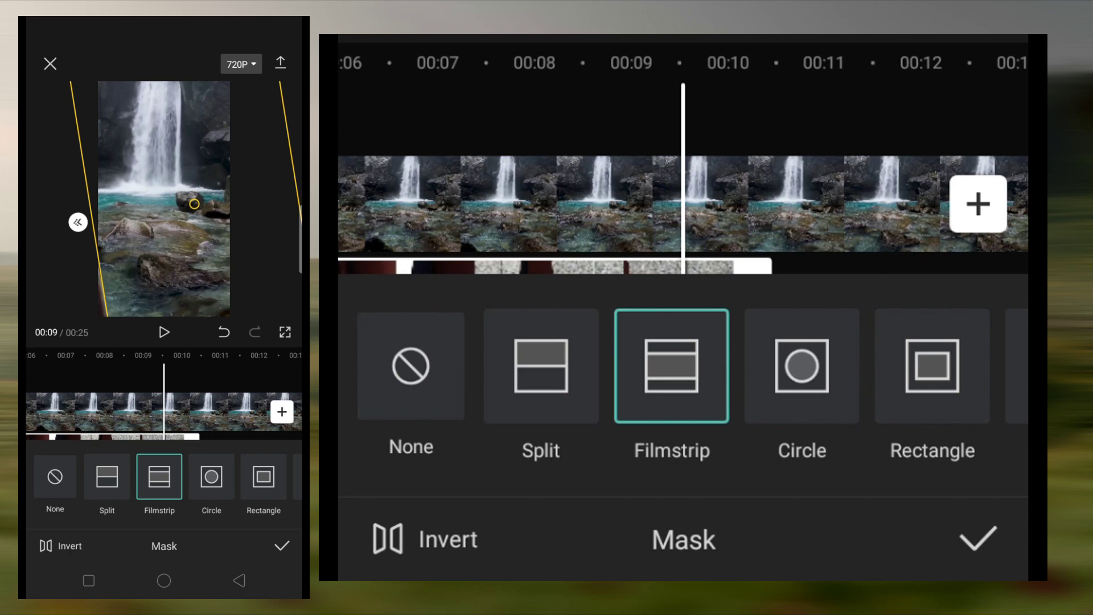
pyautogui.click(168, 336)
pyautogui.moveTo(229, 390); pyautogui.dragTo(247, 409)
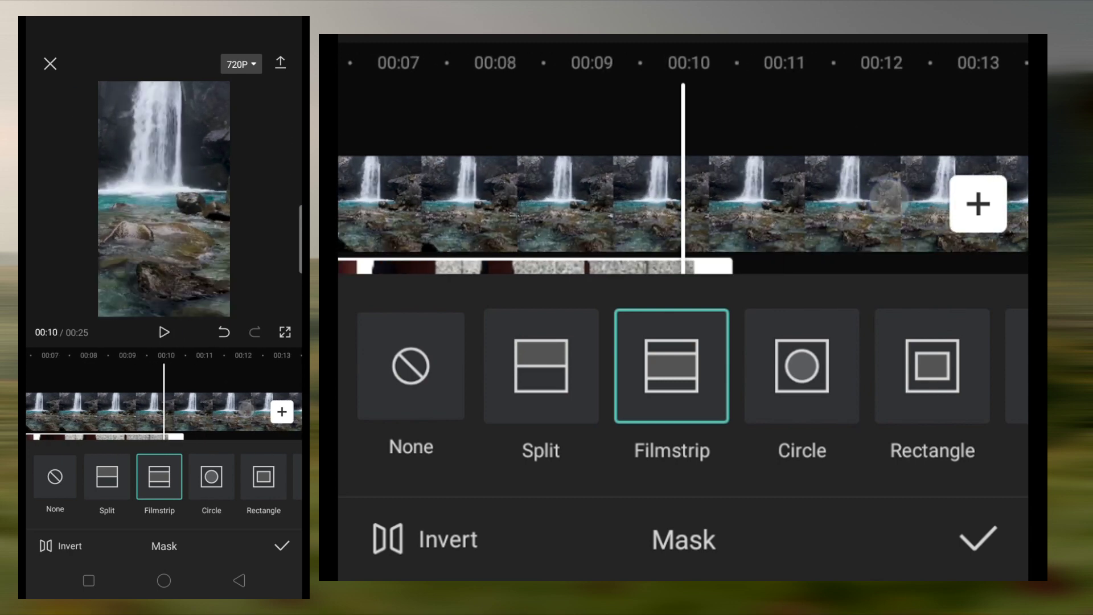
pyautogui.click(281, 545)
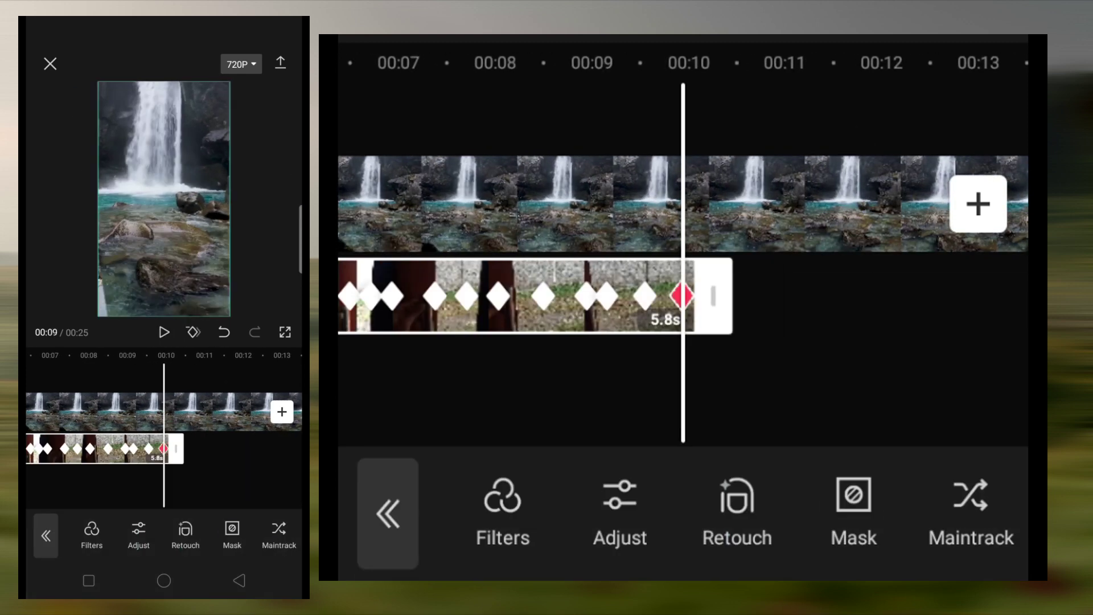
pyautogui.click(231, 532)
pyautogui.click(281, 545)
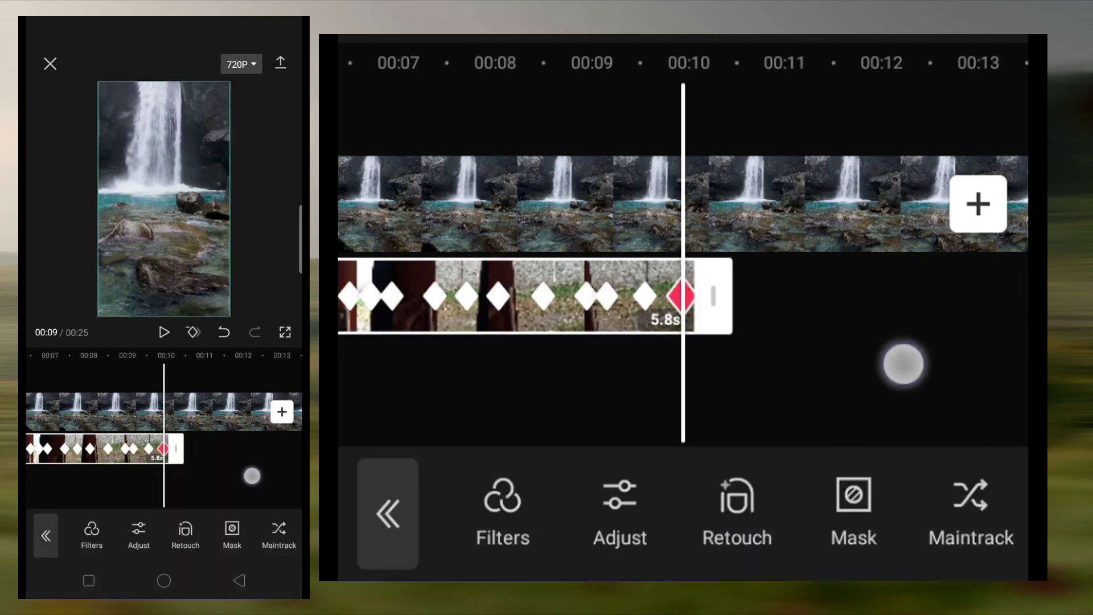
# - Play the project from the beginning to review the door reveal
pyautogui.click(43, 532)
pyautogui.moveTo(171, 410); pyautogui.dragTo(273, 409)
pyautogui.click(164, 332)
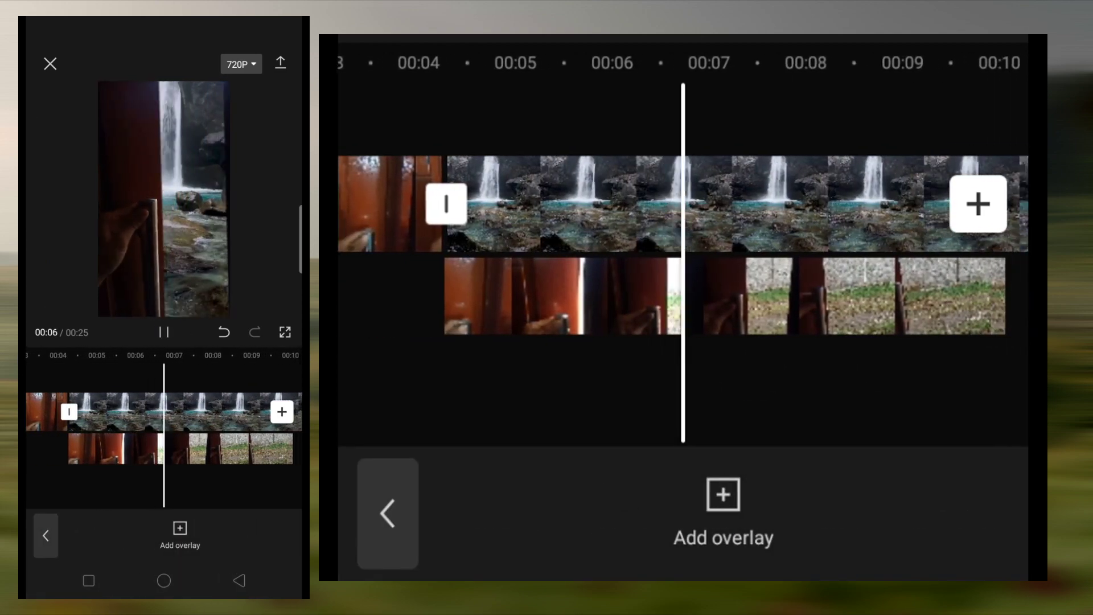
# - Review the reveal from 00:06 to 00:09, then reselect the door overlay at 00:08
pyautogui.moveTo(268, 459); pyautogui.dragTo(204, 480)
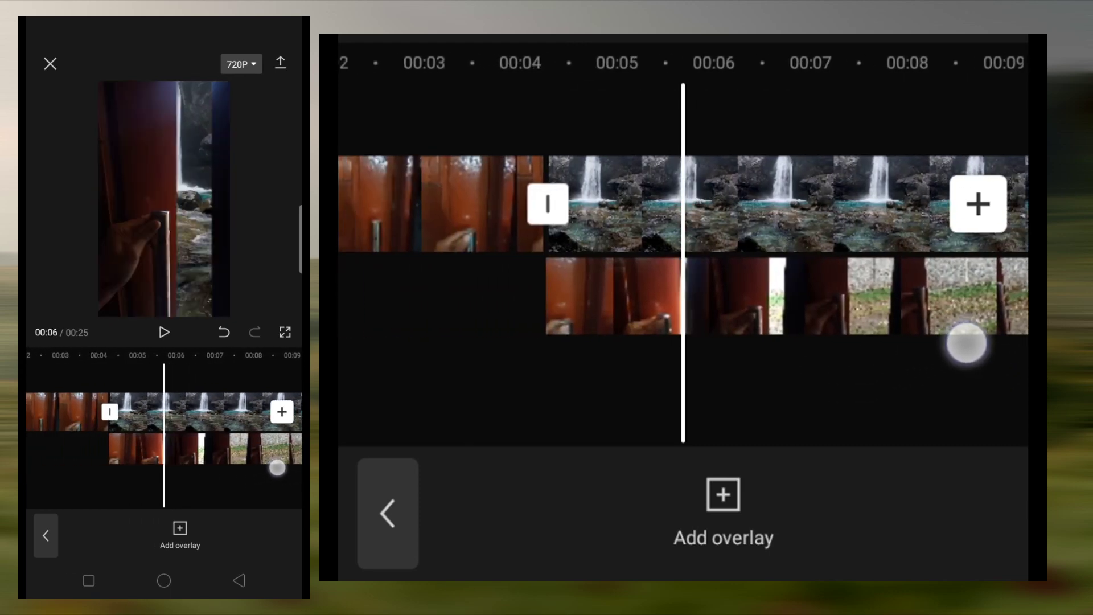
pyautogui.click(164, 332)
pyautogui.click(164, 332)
pyautogui.moveTo(242, 476); pyautogui.dragTo(283, 472)
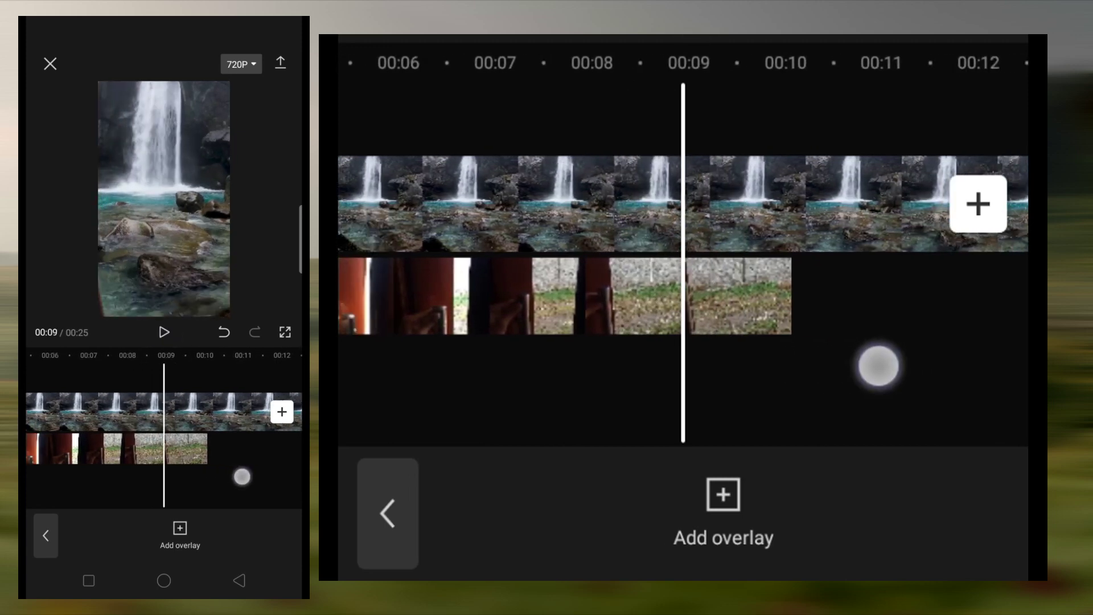
pyautogui.click(131, 448)
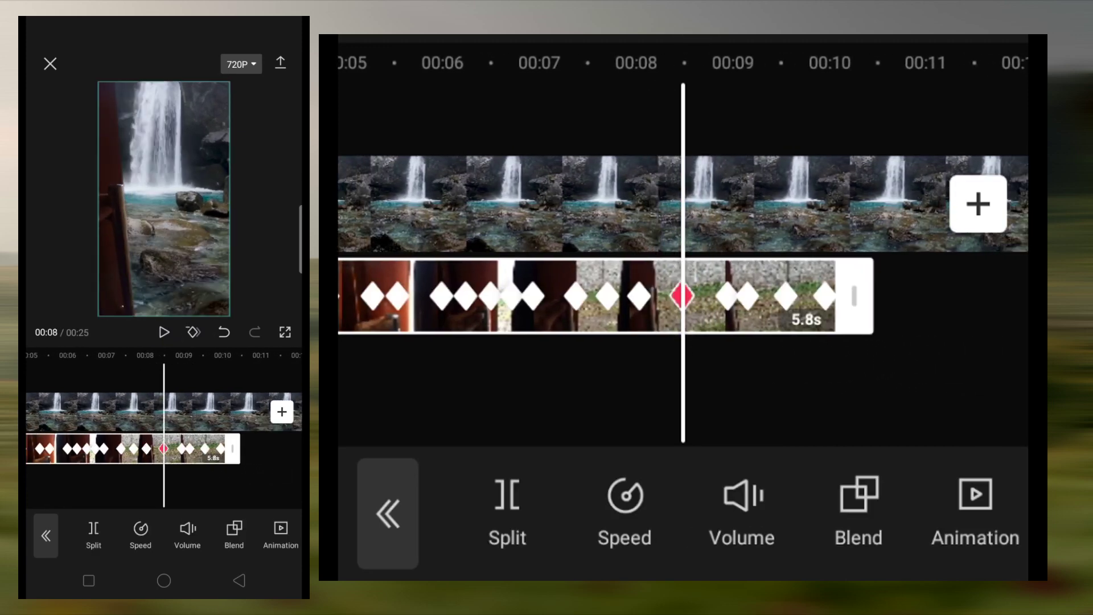
# - Reposition the filmstrip mask lines on the door overlay just before 00:09
pyautogui.moveTo(246, 497); pyautogui.dragTo(226, 499)
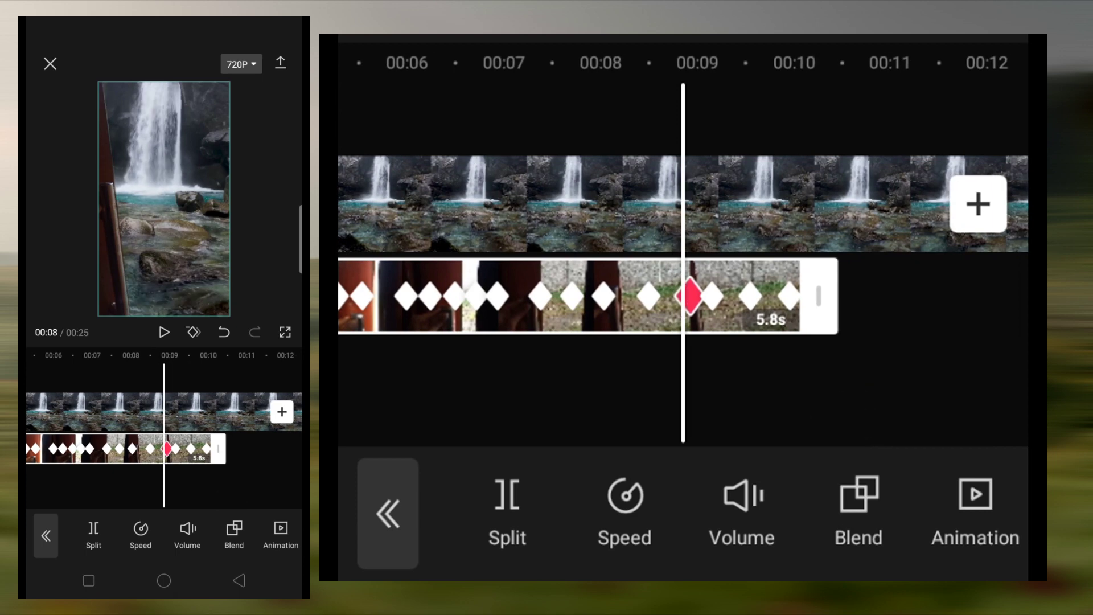
pyautogui.moveTo(853, 535); pyautogui.dragTo(683, 556)
pyautogui.moveTo(829, 529); pyautogui.dragTo(655, 529)
pyautogui.click(165, 532)
pyautogui.moveTo(144, 270); pyautogui.dragTo(194, 203)
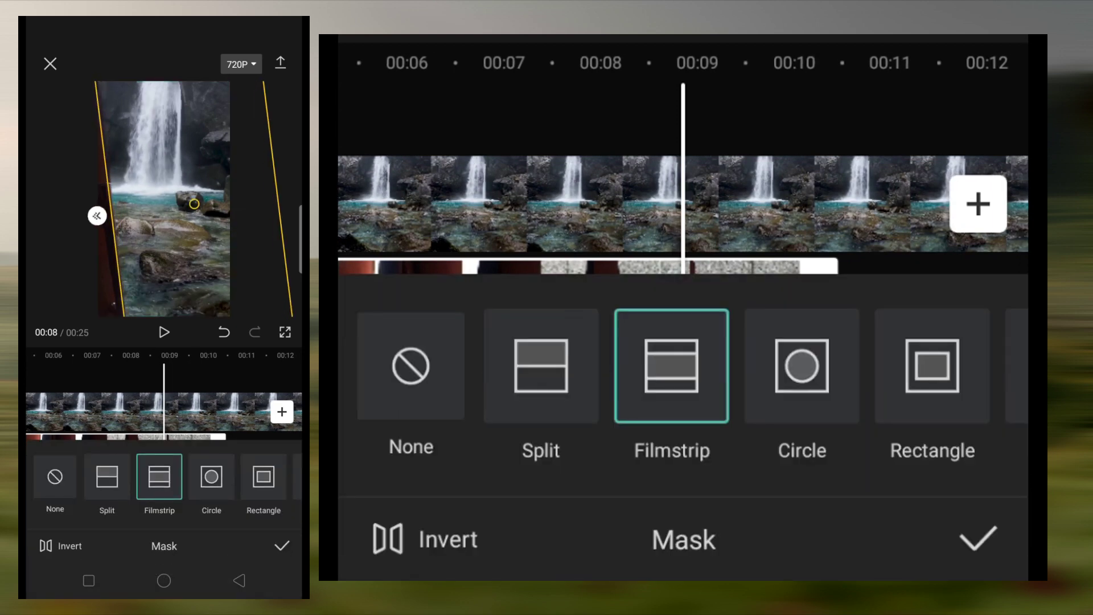
pyautogui.click(281, 545)
pyautogui.click(41, 532)
# - Widen the filmstrip mask at about 00:09 so more waterfall shows through
pyautogui.moveTo(245, 482); pyautogui.dragTo(208, 491)
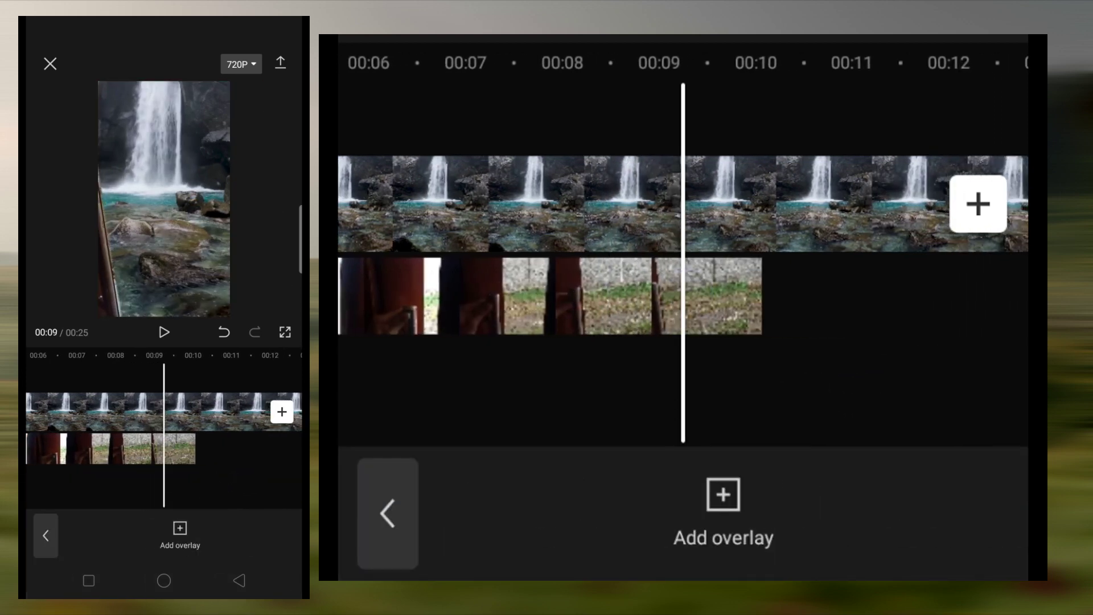
pyautogui.click(166, 447)
pyautogui.moveTo(267, 535); pyautogui.dragTo(190, 529)
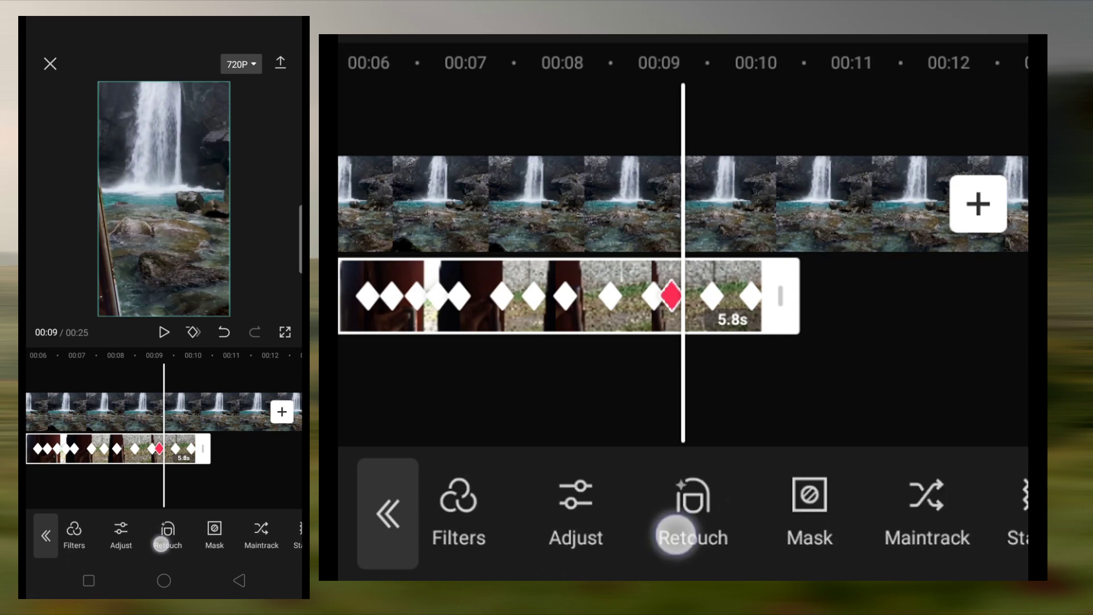
pyautogui.click(243, 532)
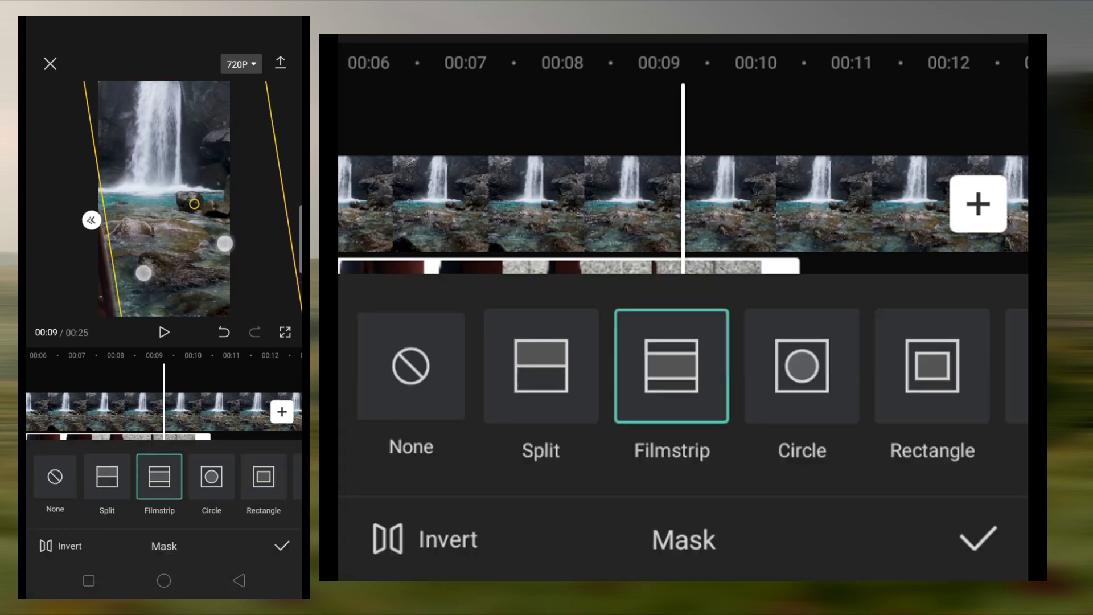
pyautogui.moveTo(148, 272); pyautogui.dragTo(139, 273)
pyautogui.click(279, 549)
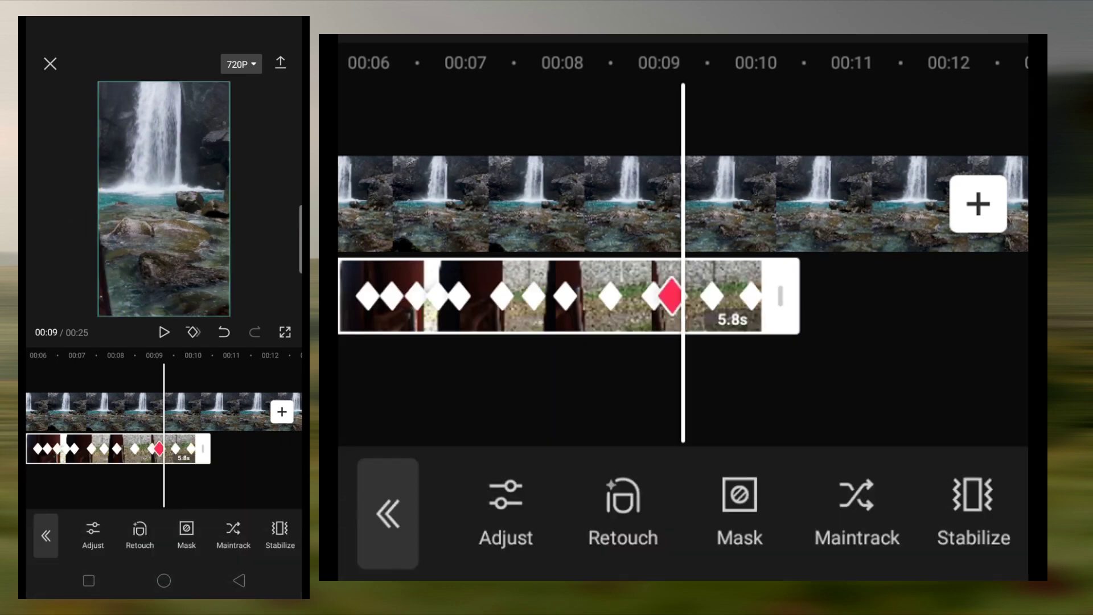
# - Shift the filmstrip mask slightly later to follow the door, then play from the start
pyautogui.moveTo(230, 492); pyautogui.dragTo(224, 492)
pyautogui.click(187, 532)
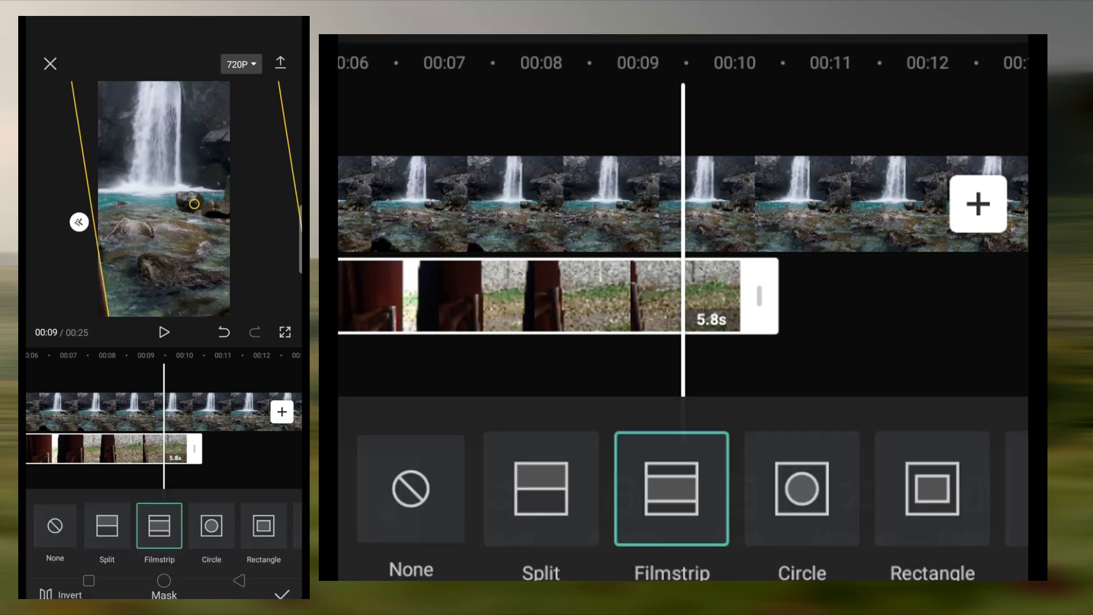
pyautogui.moveTo(216, 261); pyautogui.dragTo(230, 264)
pyautogui.click(281, 546)
pyautogui.moveTo(236, 493); pyautogui.dragTo(223, 492)
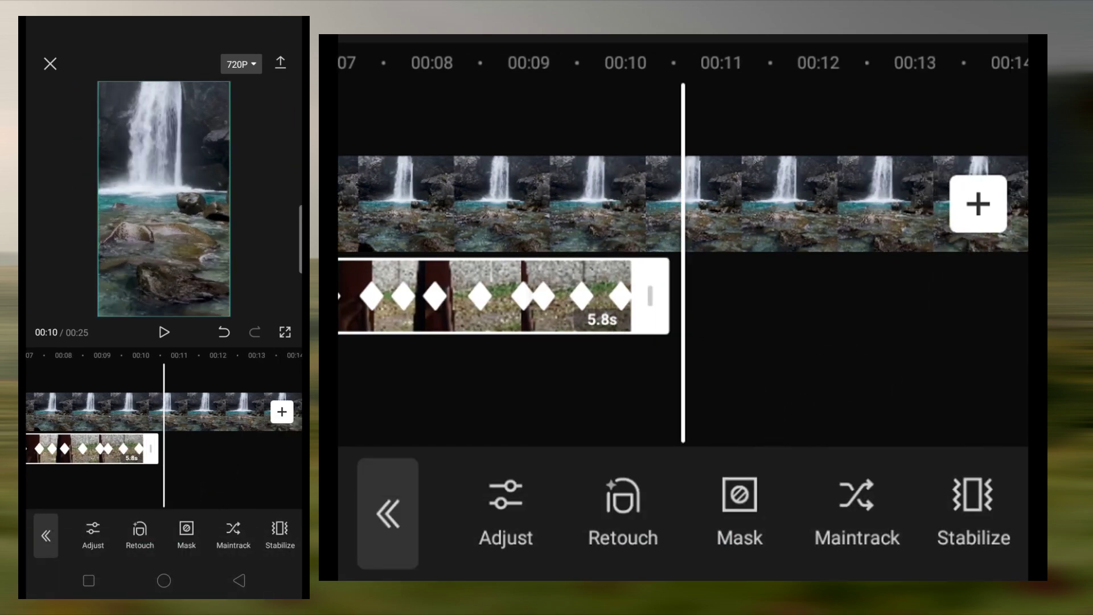
pyautogui.click(46, 535)
pyautogui.click(164, 332)
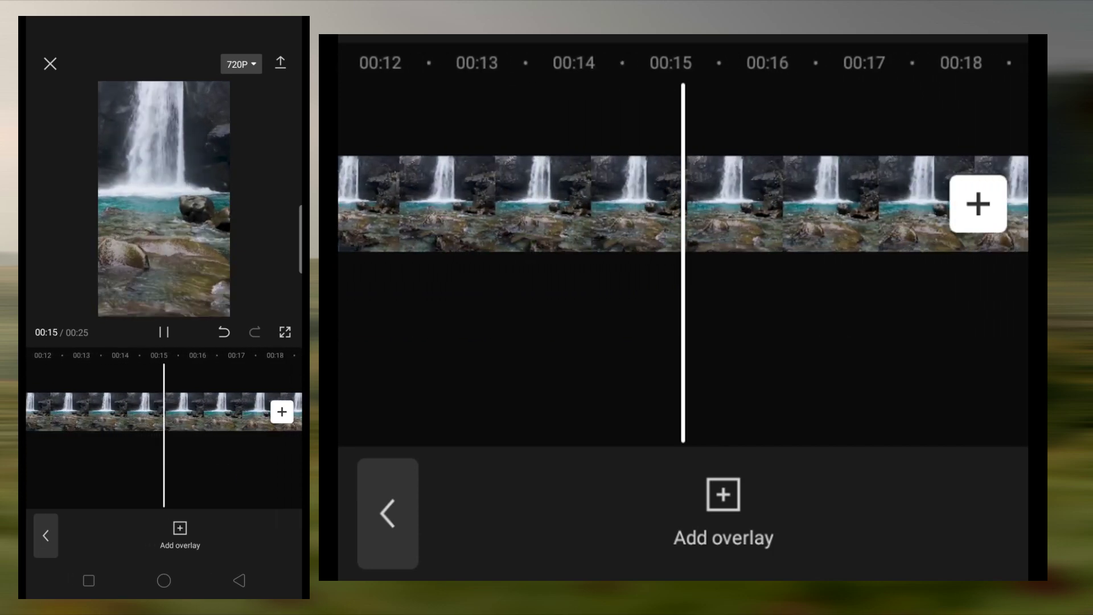
# - Split the waterfall clip at 00:10 and delete the footage after that point
pyautogui.moveTo(455, 300); pyautogui.dragTo(847, 358)
pyautogui.click(796, 205)
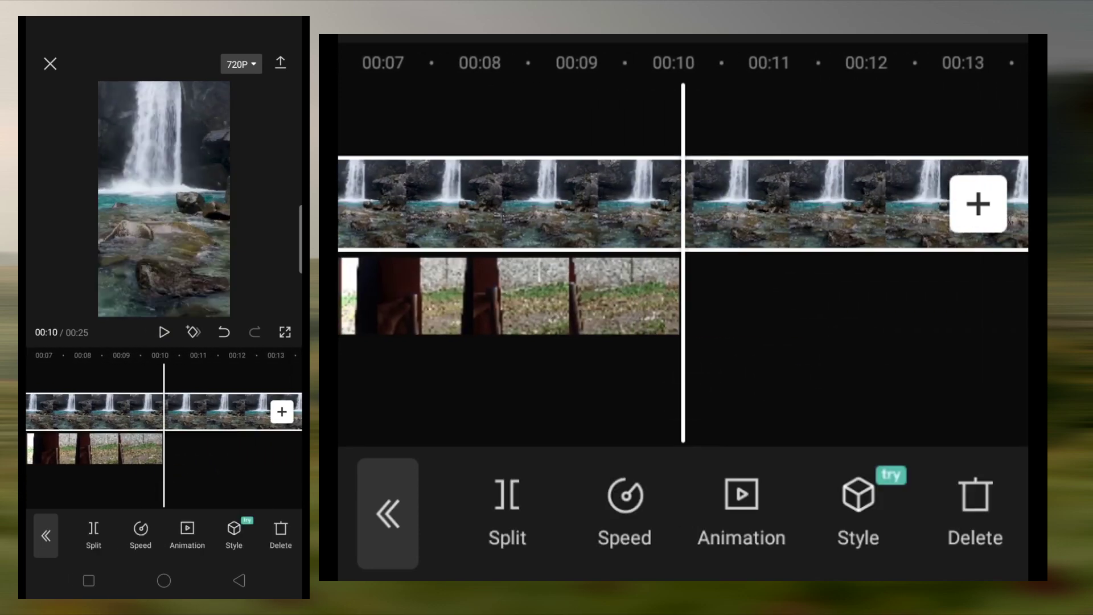
pyautogui.click(506, 512)
pyautogui.click(975, 512)
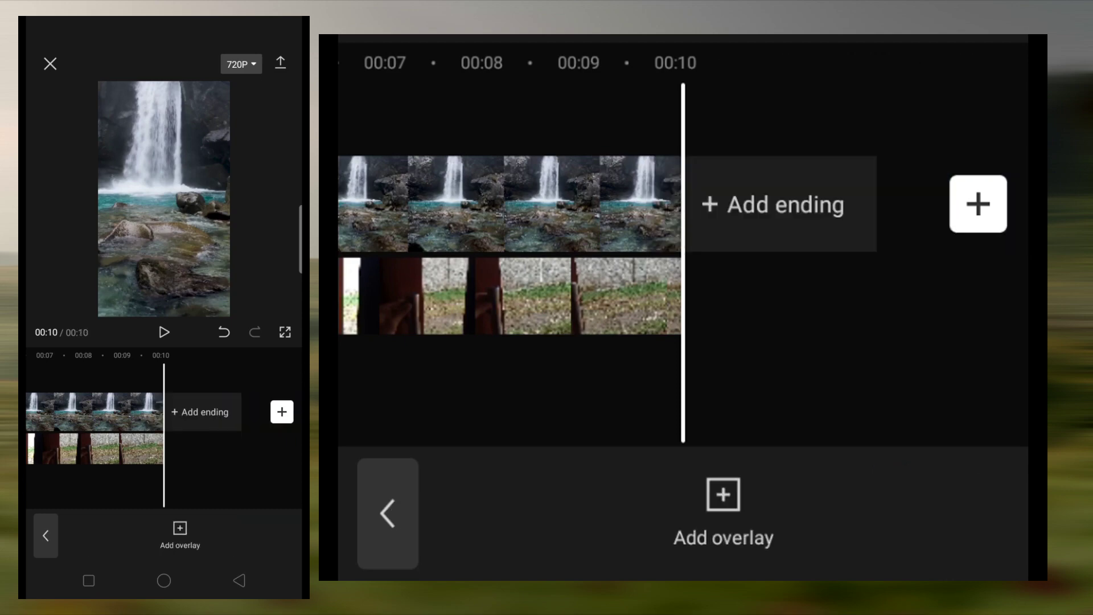
# - Export the finished 10-second door-to-waterfall video
pyautogui.click(280, 62)
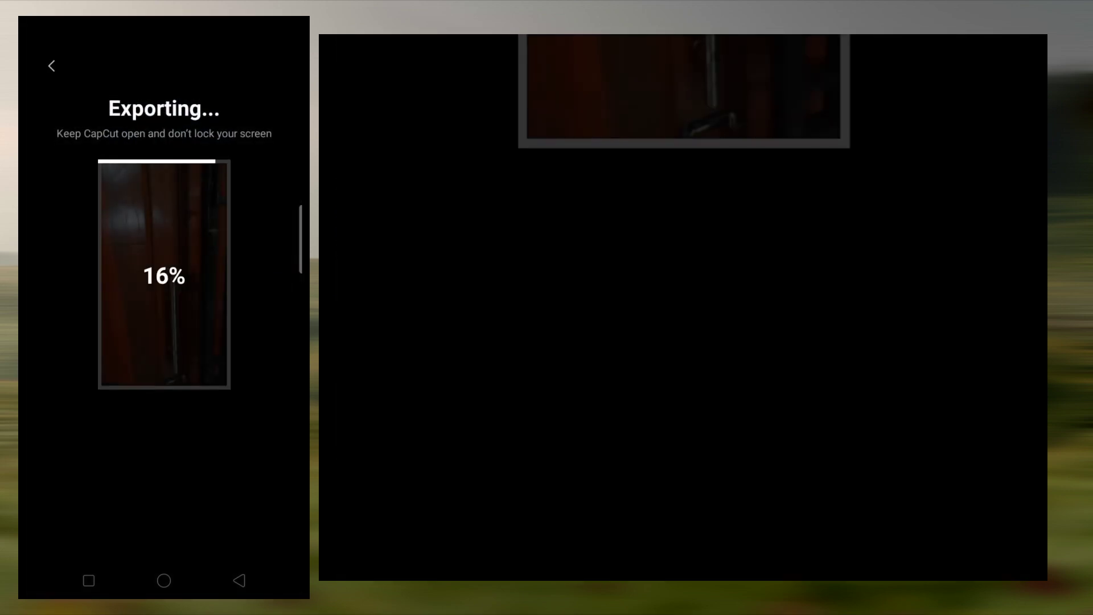